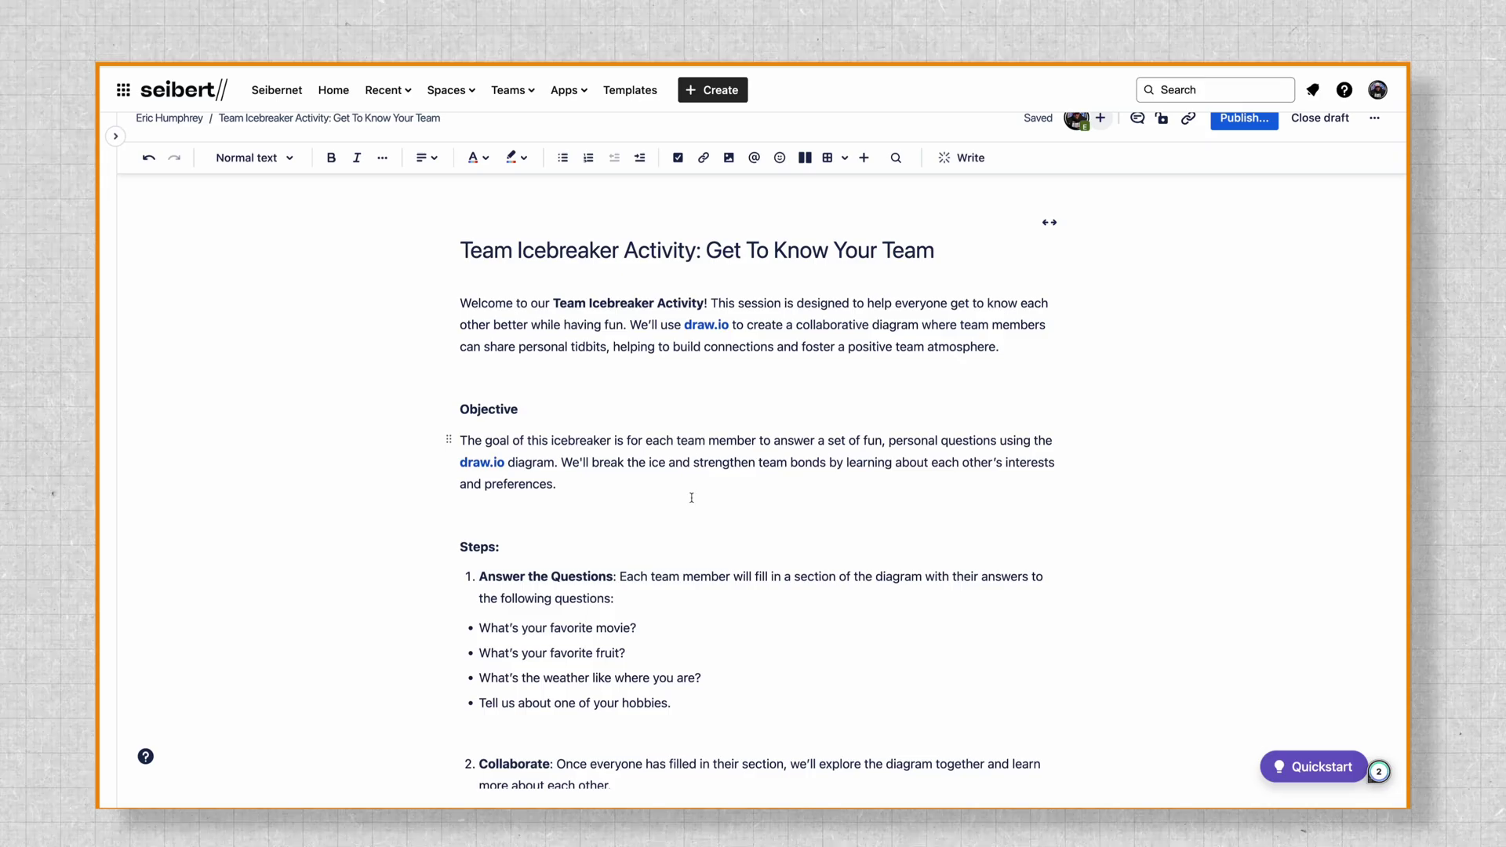
# - Insert a new draw.io Board via /draw.io on an empty line below the Get to Know You introduction
pyautogui.scroll(-6, 691, 495)
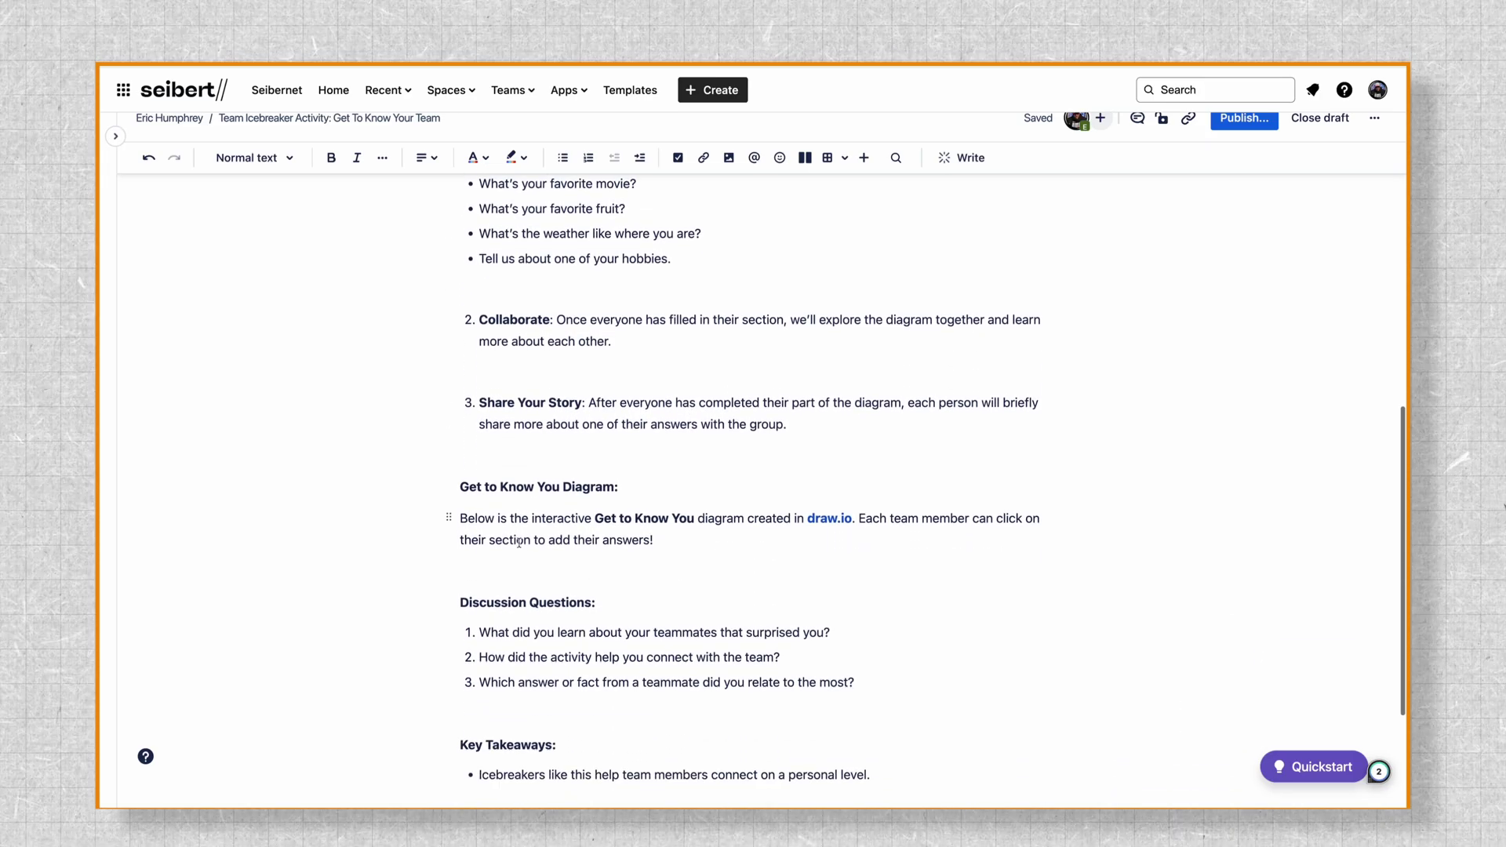
pyautogui.click(466, 574)
pyautogui.write('/draw.io')
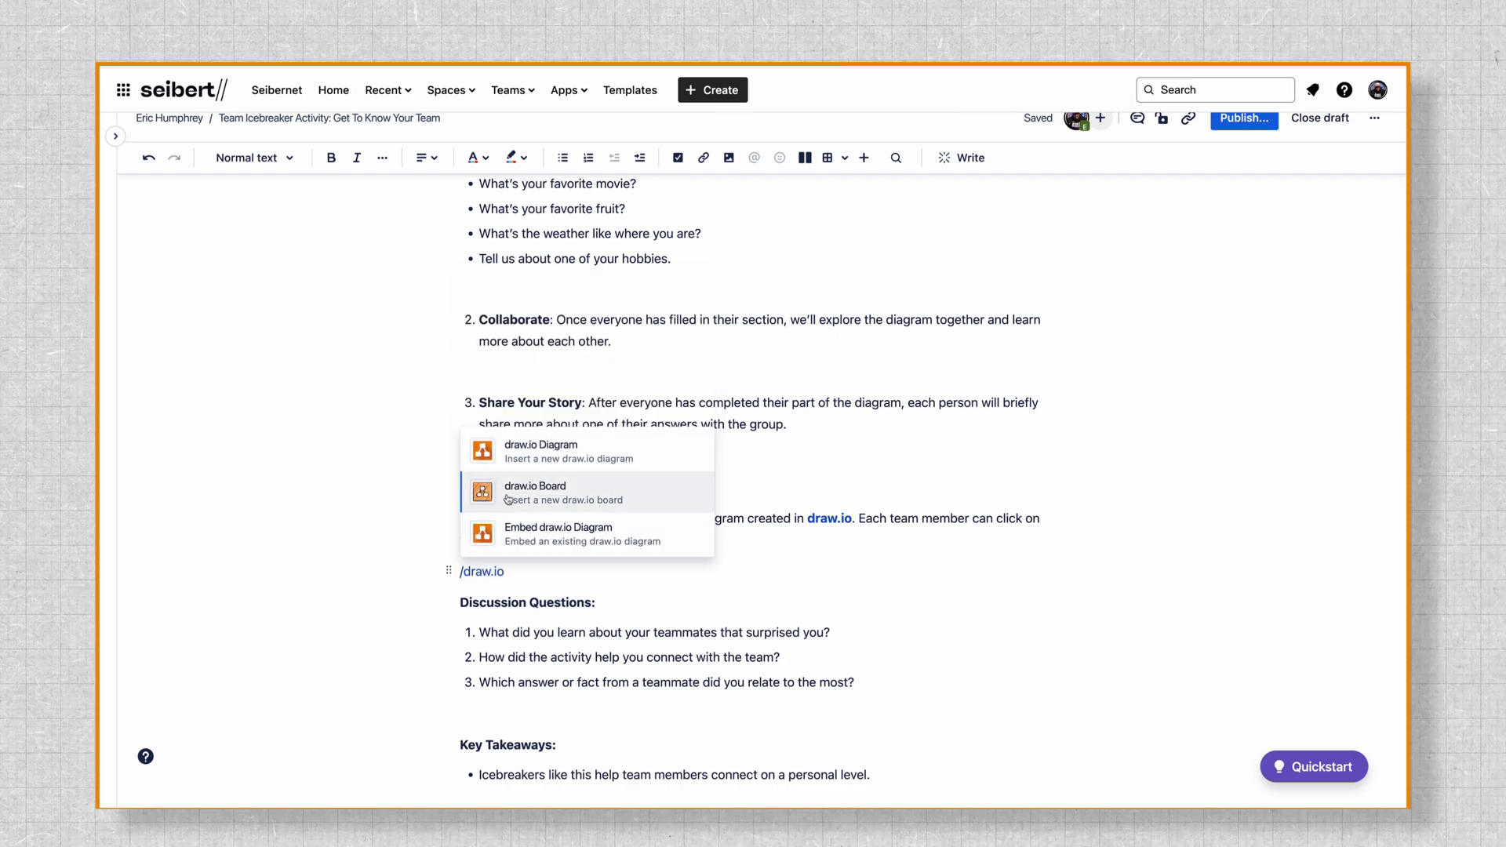
pyautogui.click(510, 496)
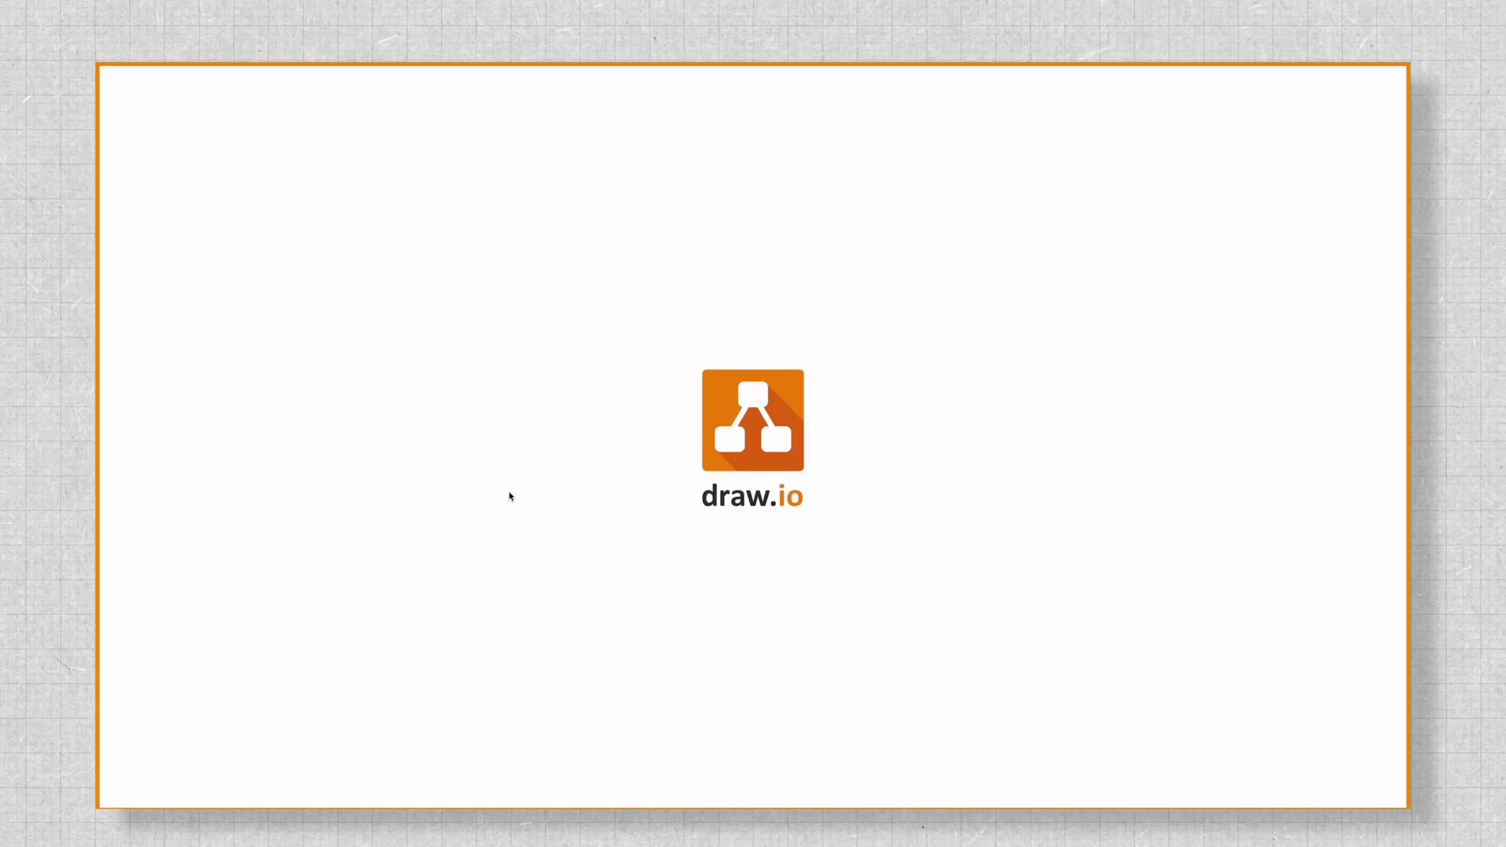
pyautogui.click(125, 553)
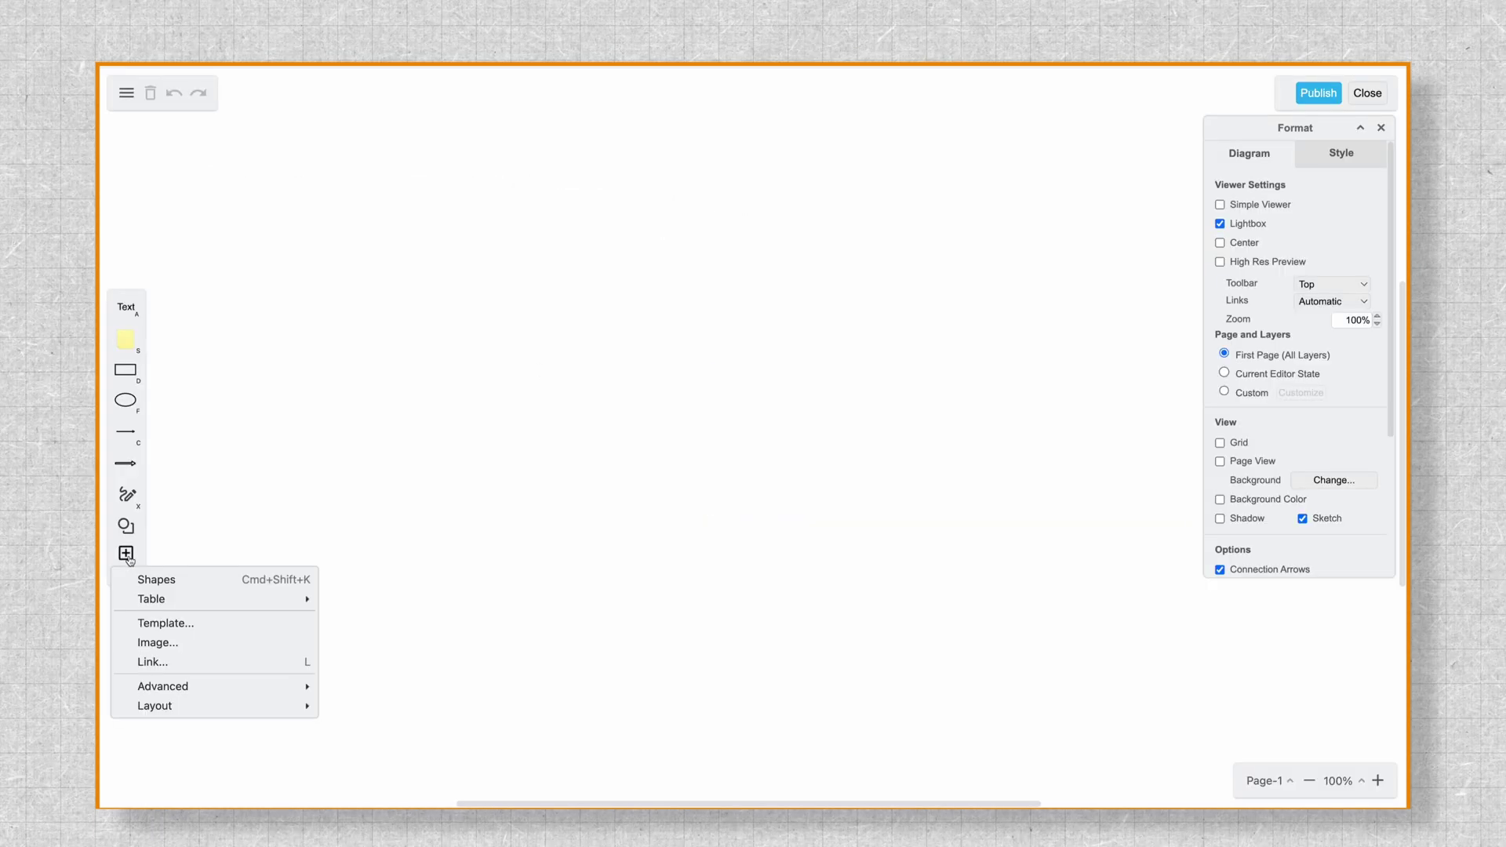
# - Start from a template and browse the Board templates collection of icebreaker layouts
pyautogui.click(149, 623)
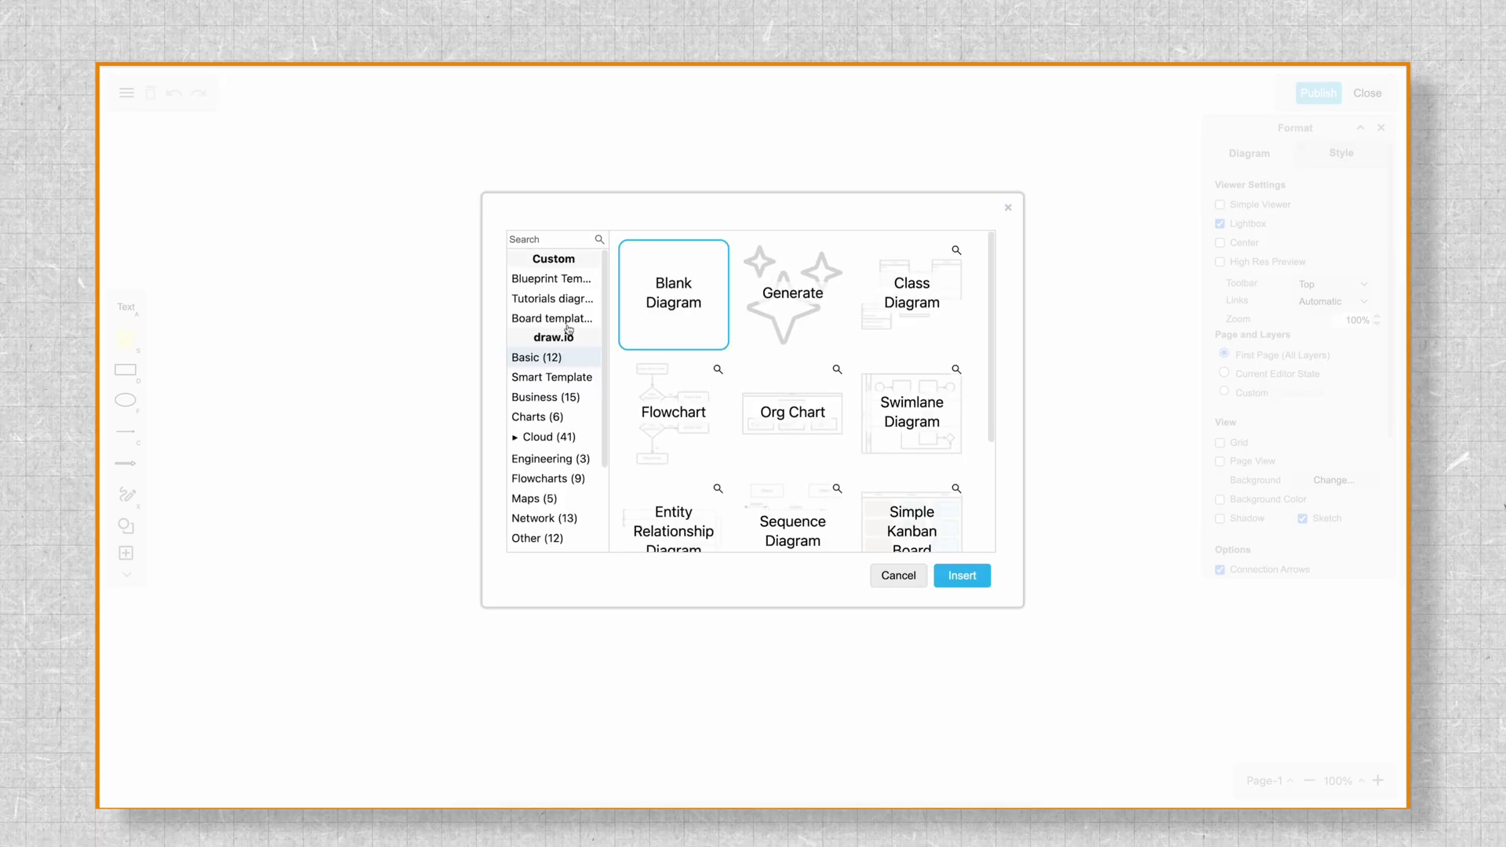
pyautogui.click(569, 322)
pyautogui.scroll(-5, 782, 383)
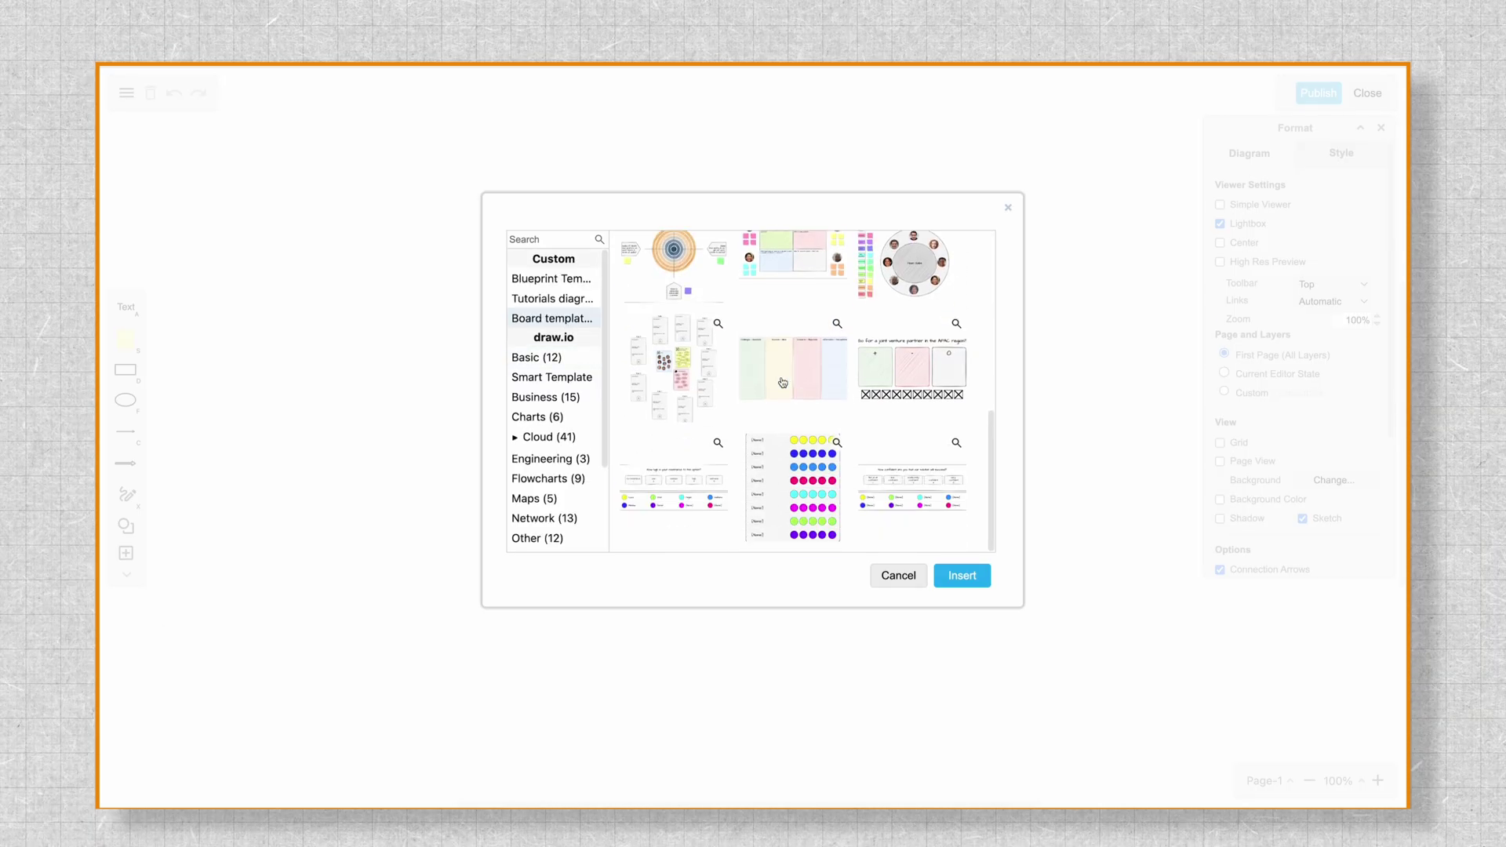
pyautogui.scroll(5, 782, 382)
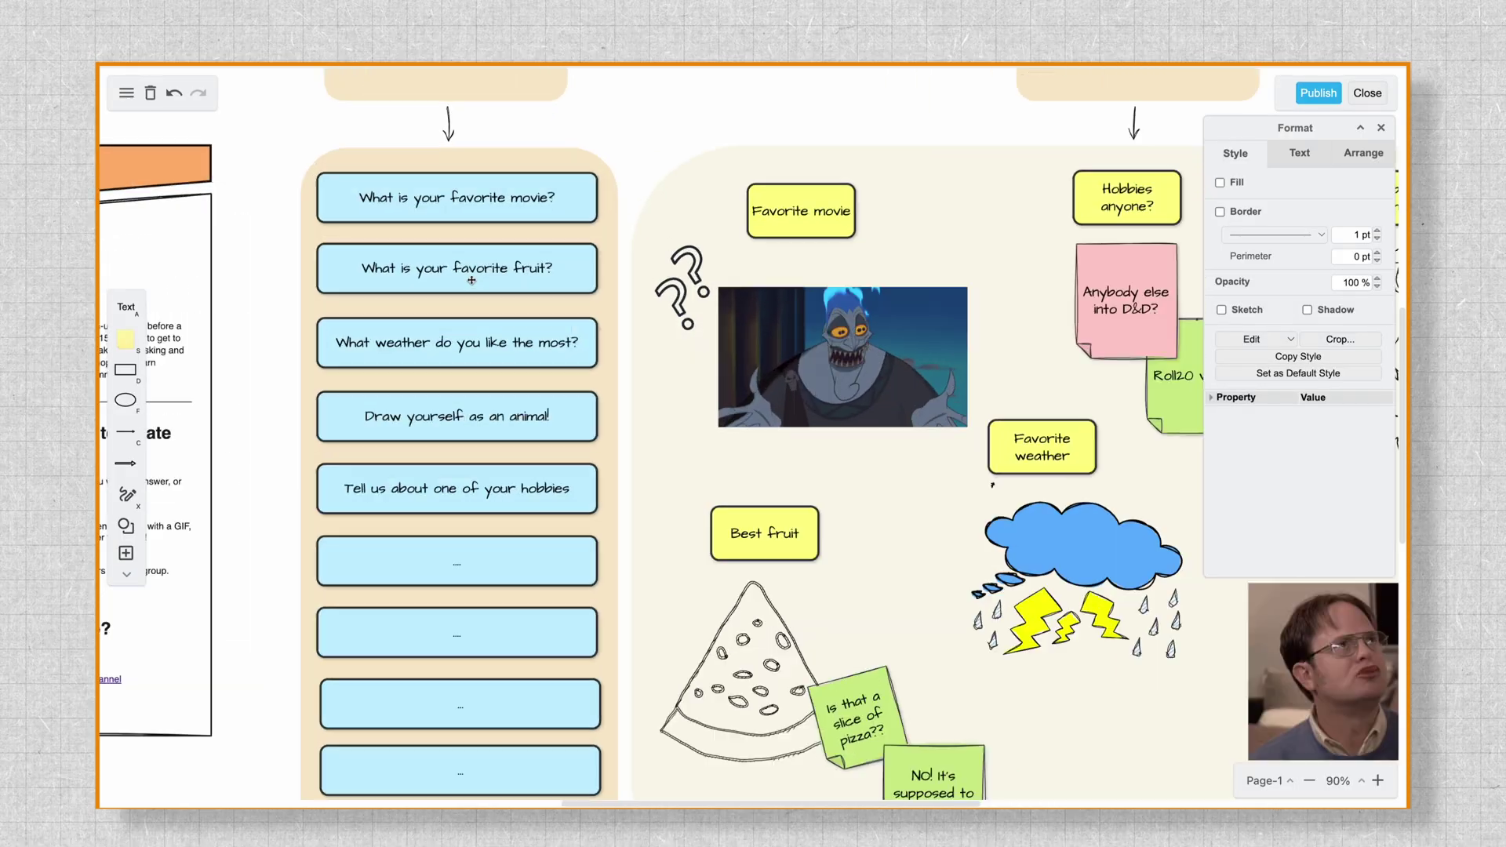
# - Finish the deserted-island question card, ending it with 'land?'
pyautogui.scroll(5, 497, 212)
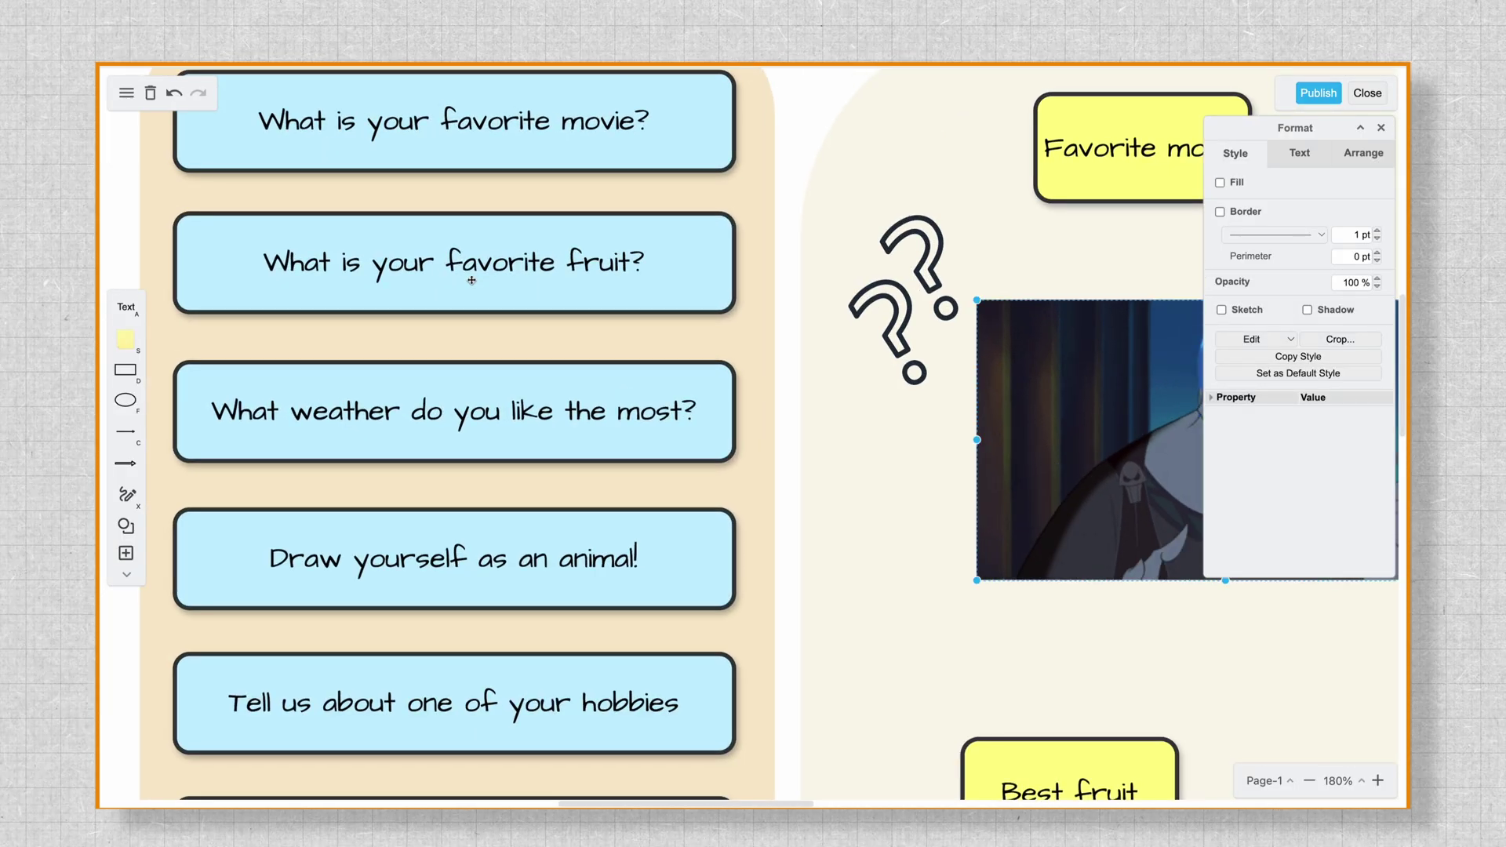
pyautogui.hscroll(-3, 498, 212)
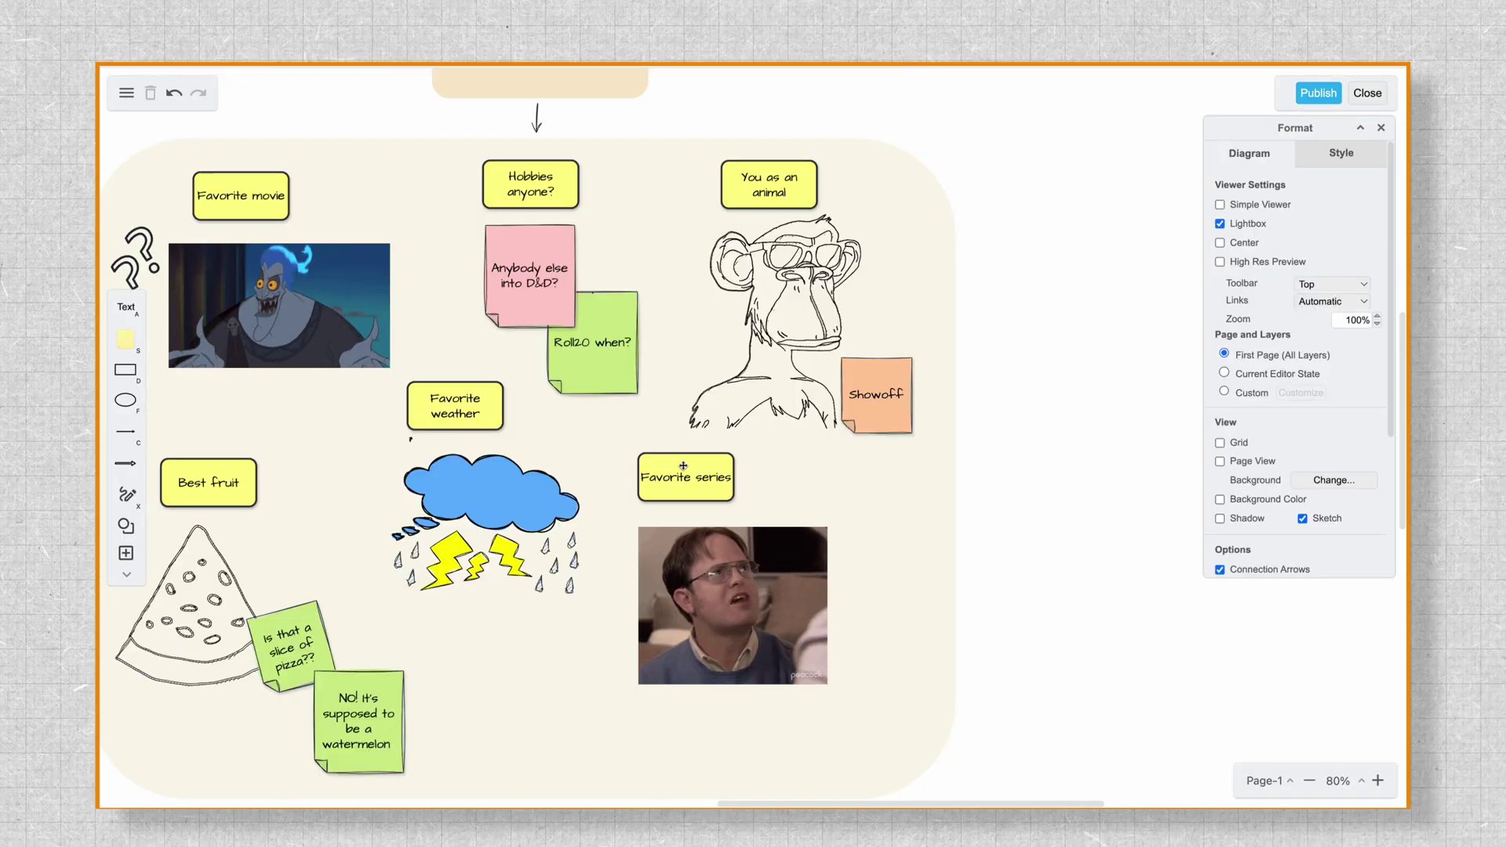
pyautogui.scroll(2, 784, 278)
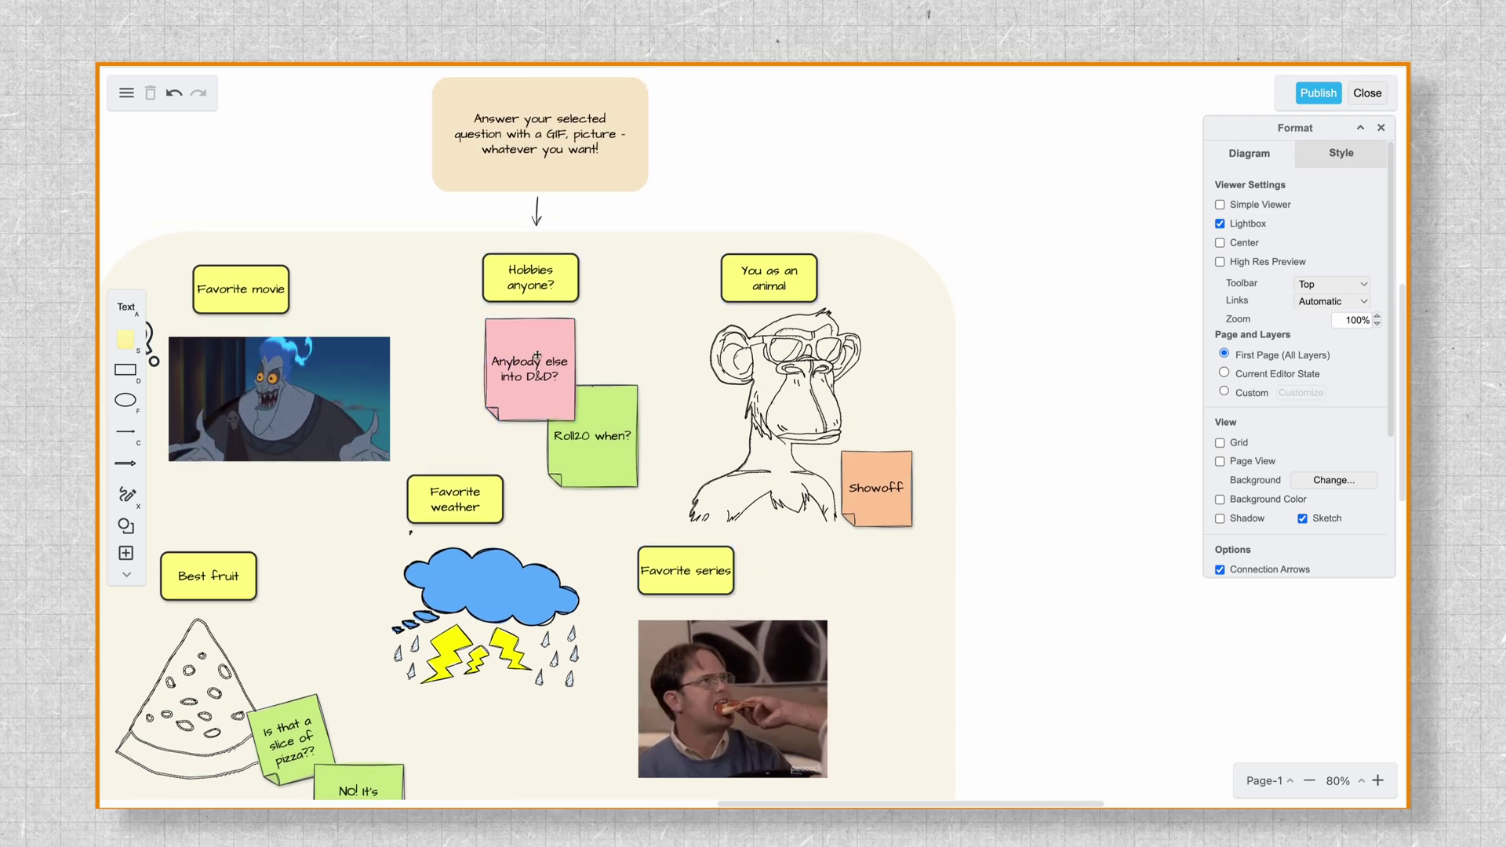
pyautogui.scroll(4, 534, 358)
pyautogui.hscroll(-10, 537, 355)
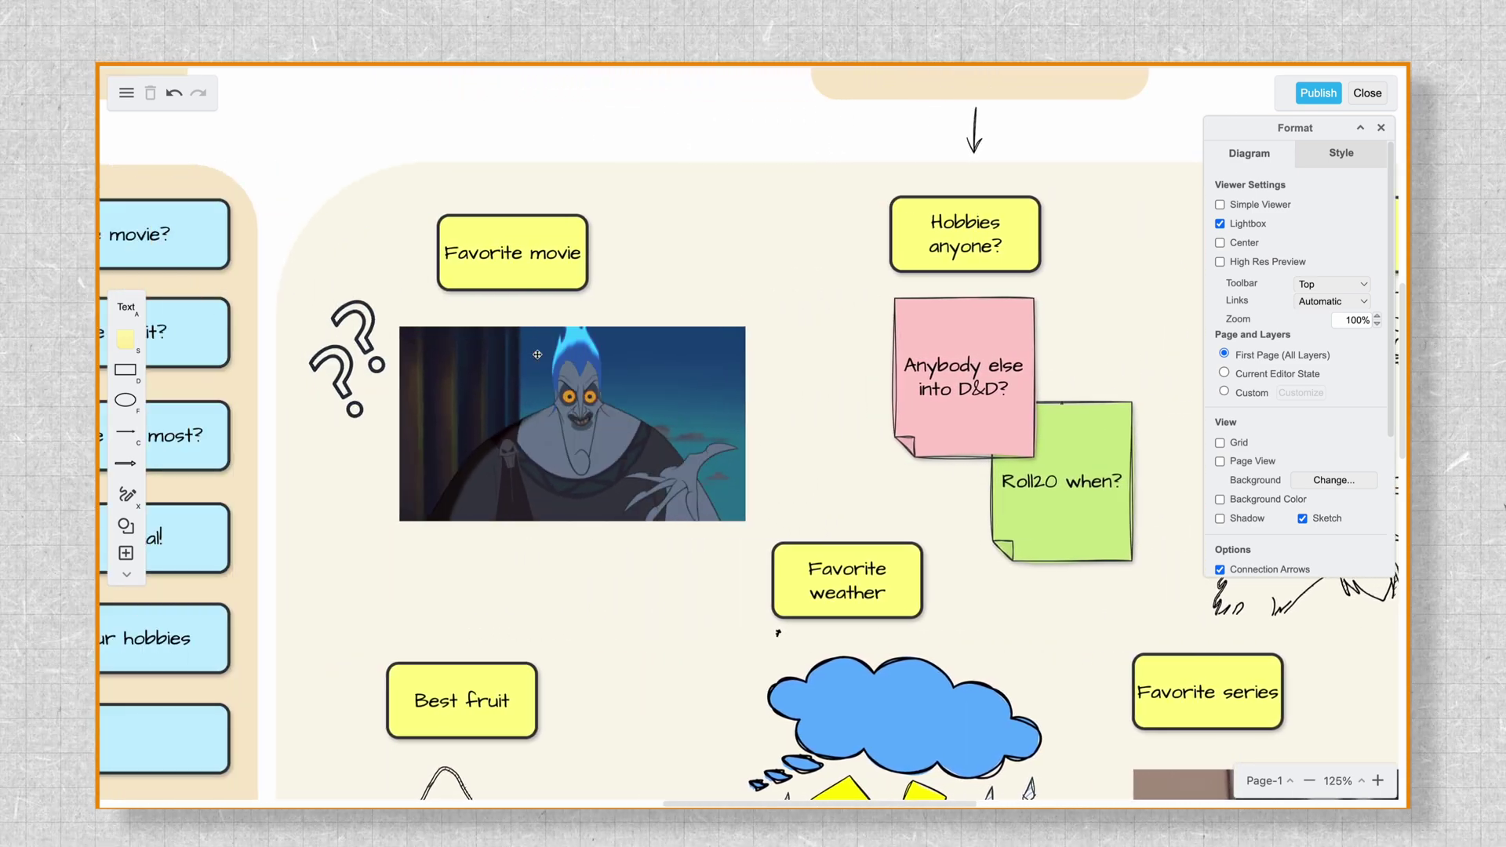
pyautogui.hscroll(-7, 537, 354)
pyautogui.scroll(-8, 538, 355)
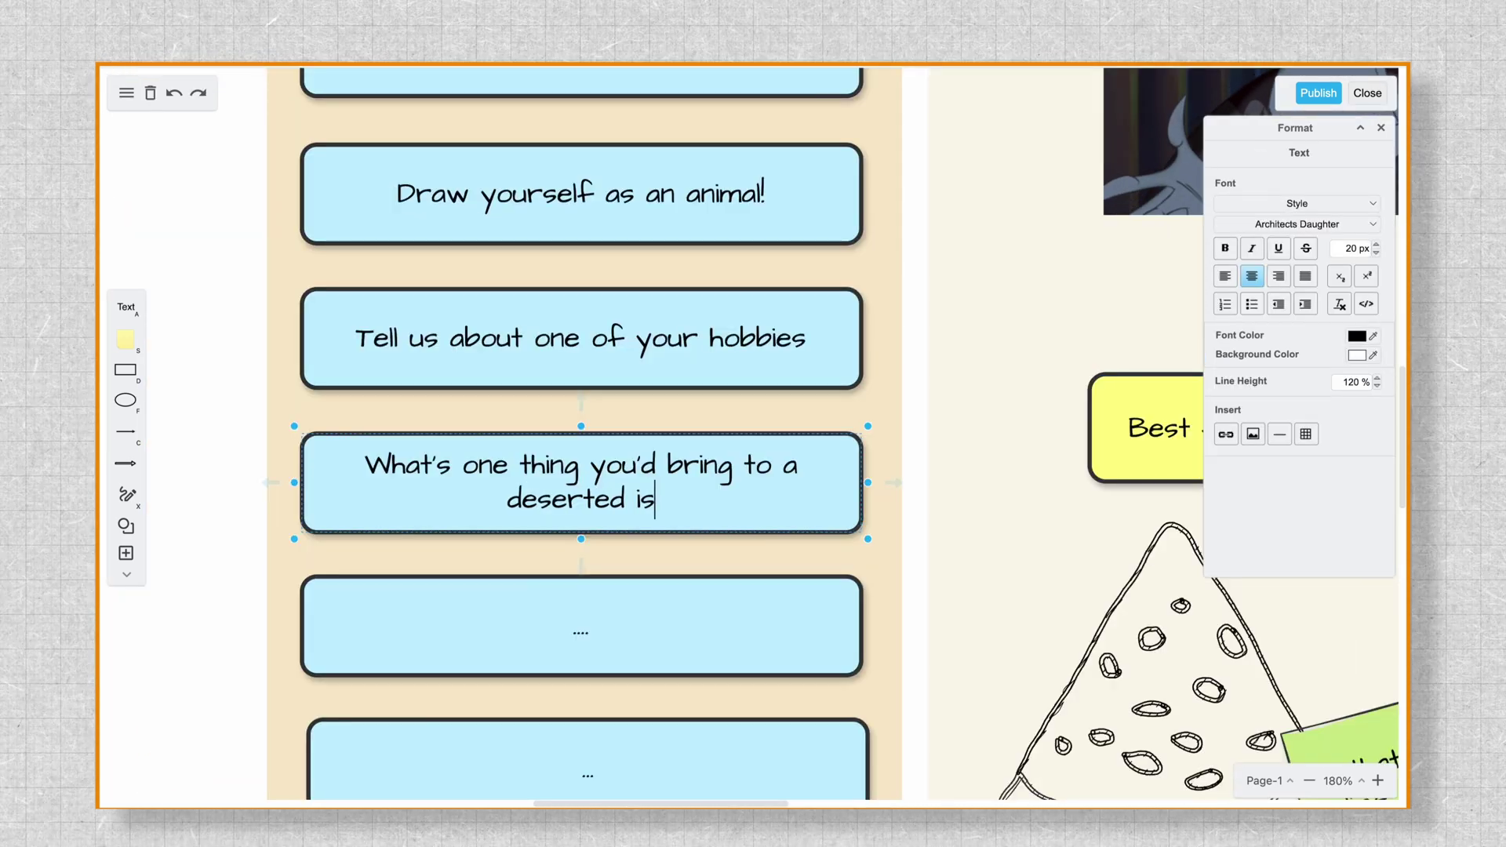
pyautogui.write('land?')
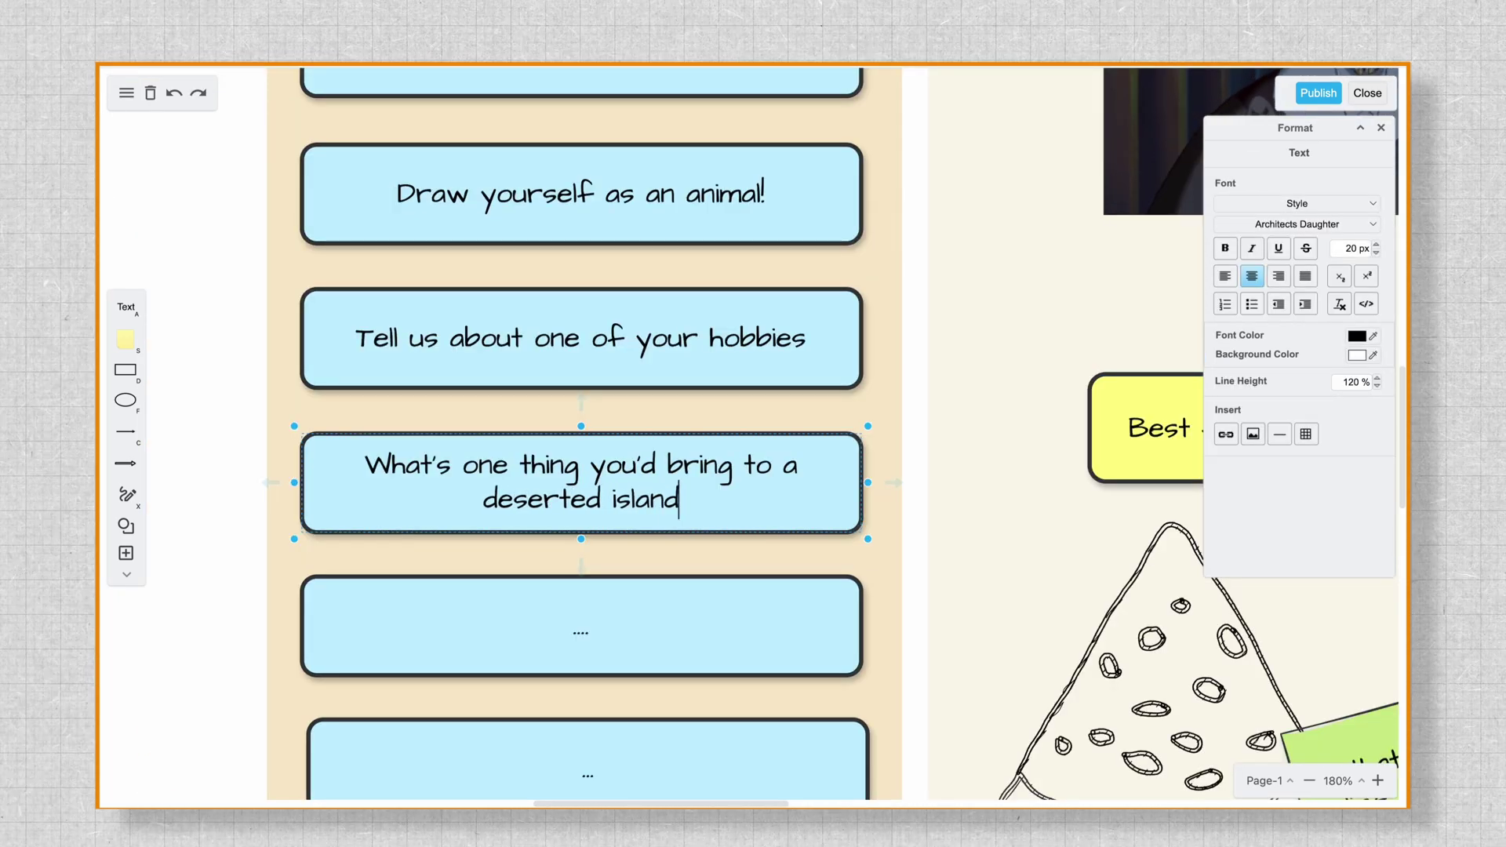
# - Fill an empty card with 'If you could have any superpower, what would...' and deselect
pyautogui.doubleClick(424, 630)
pyautogui.write('If you could have any supe')
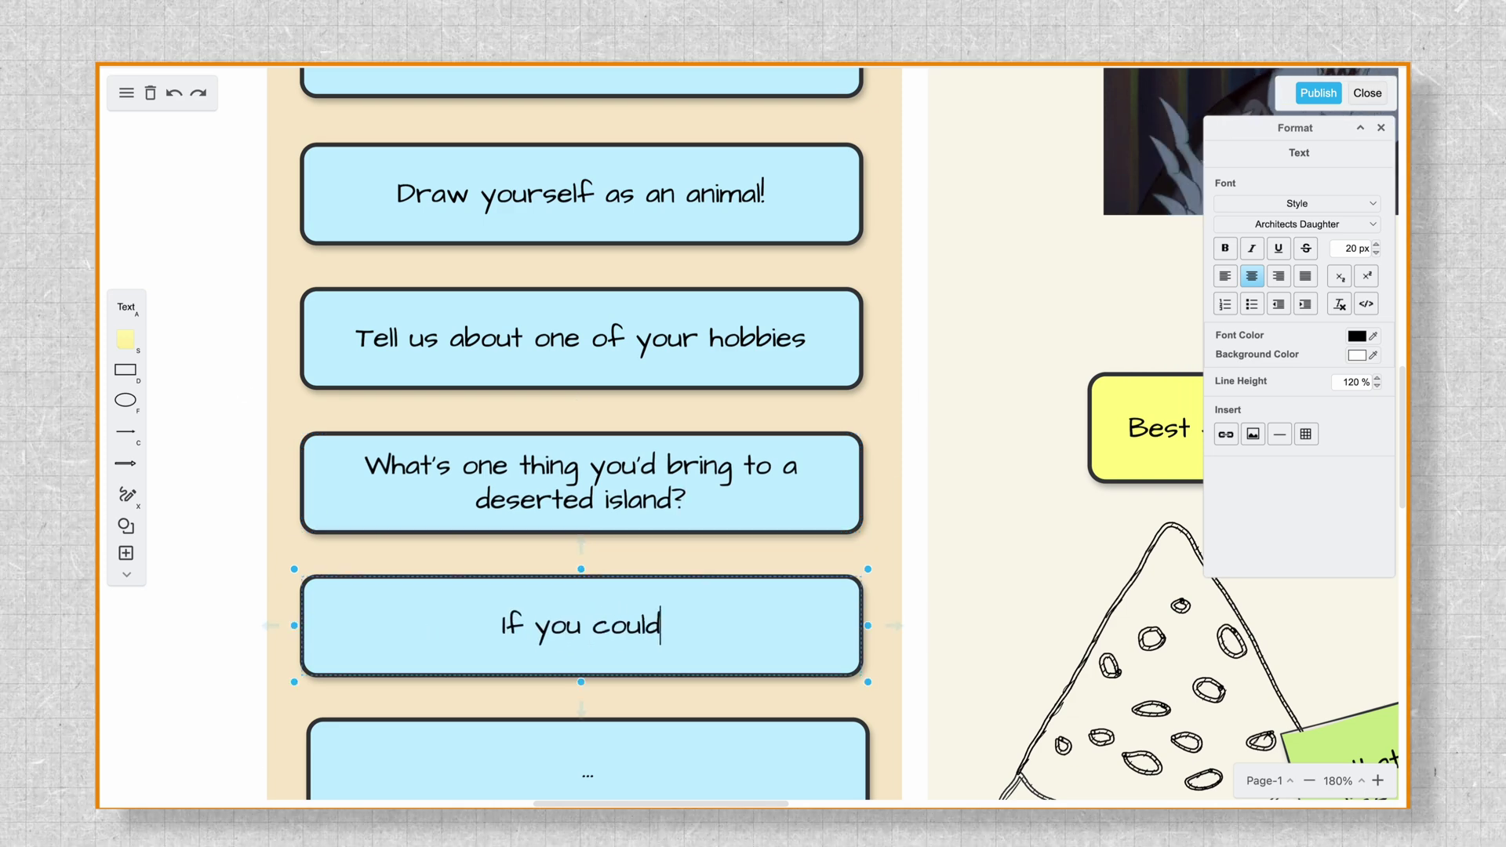
pyautogui.write('rpower, what would it be?')
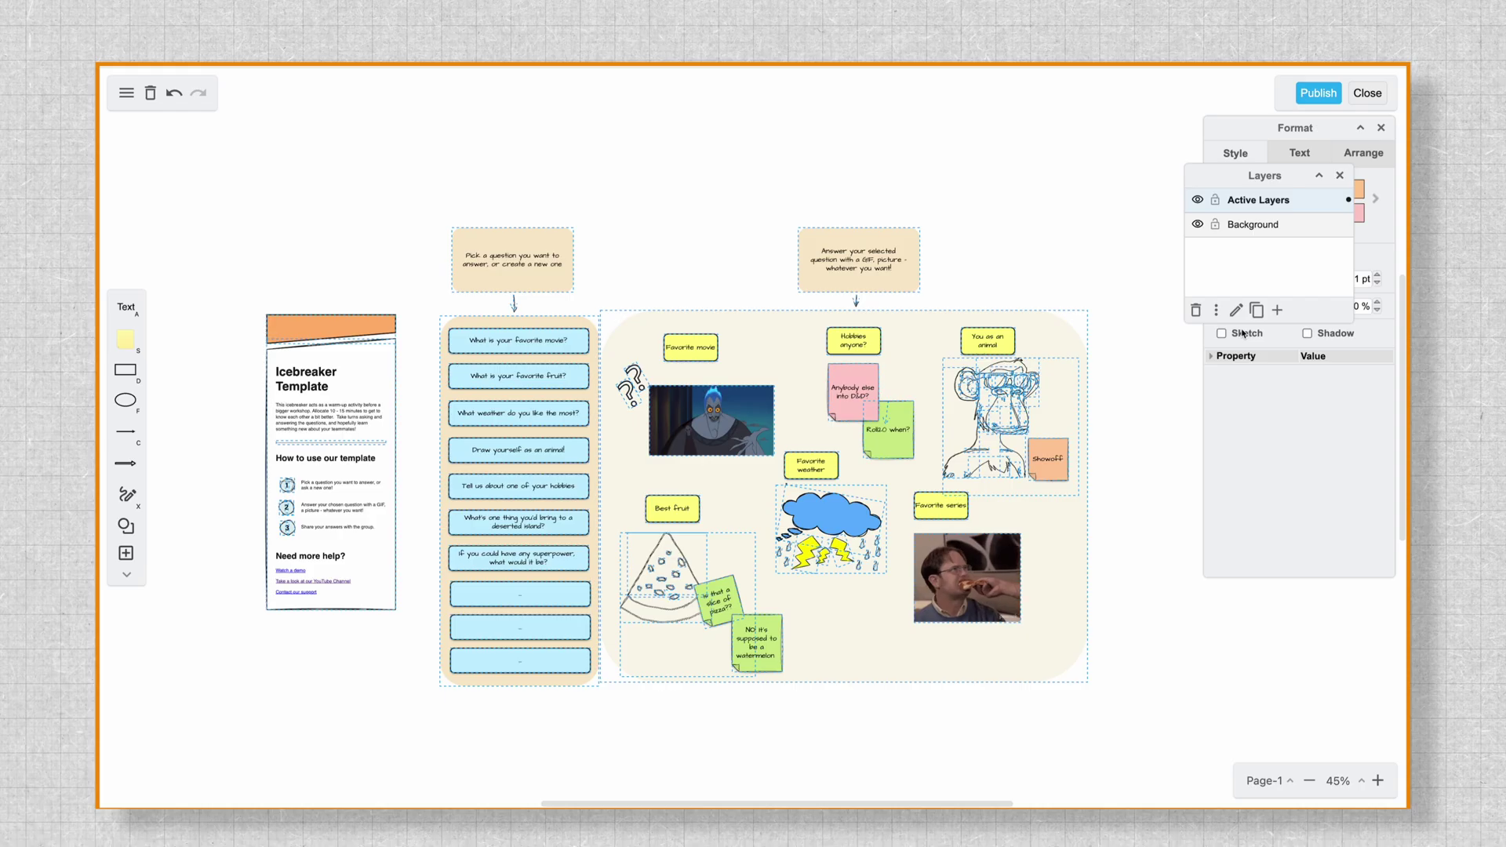
pyautogui.click(1168, 152)
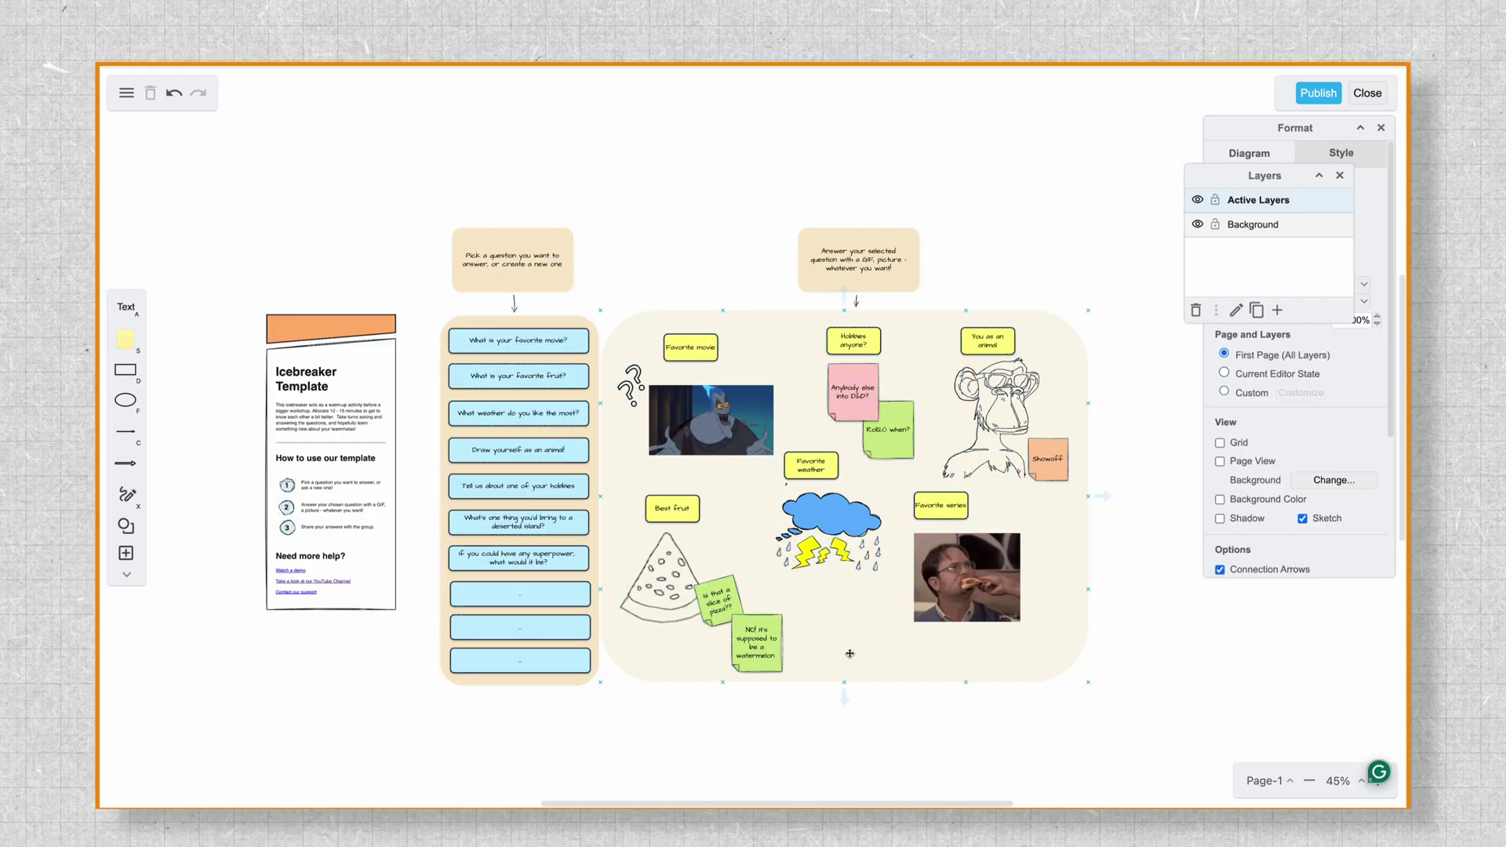
# - Nudge the answer area container up slightly, keeping the move after undo and redo
pyautogui.moveTo(849, 653); pyautogui.dragTo(850, 645)
pyautogui.hotkey('ctrl', 'z')
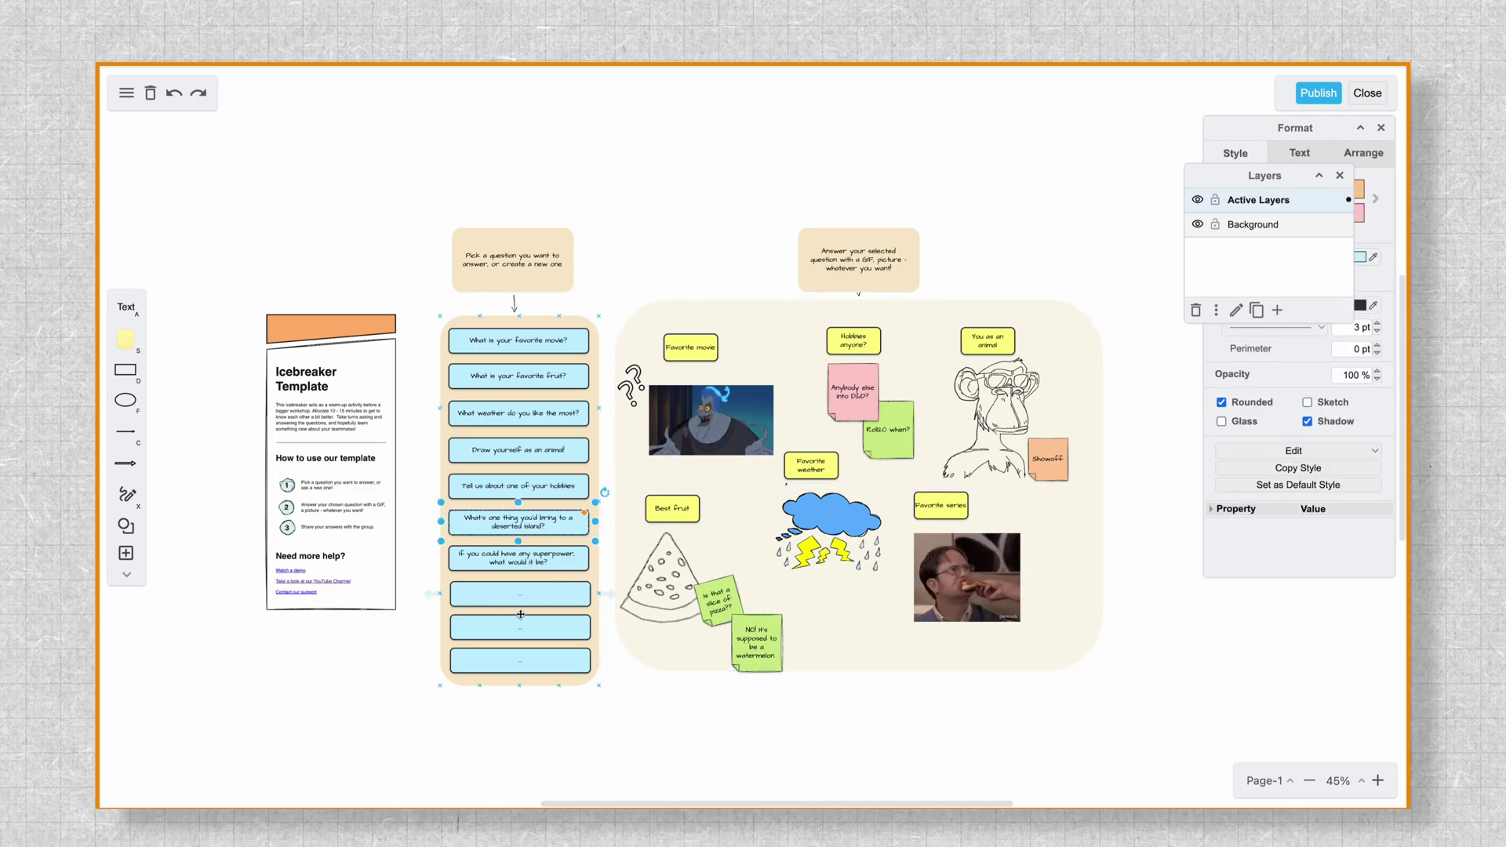
pyautogui.click(631, 708)
pyautogui.hotkey('ctrl', 'shift', 'z')
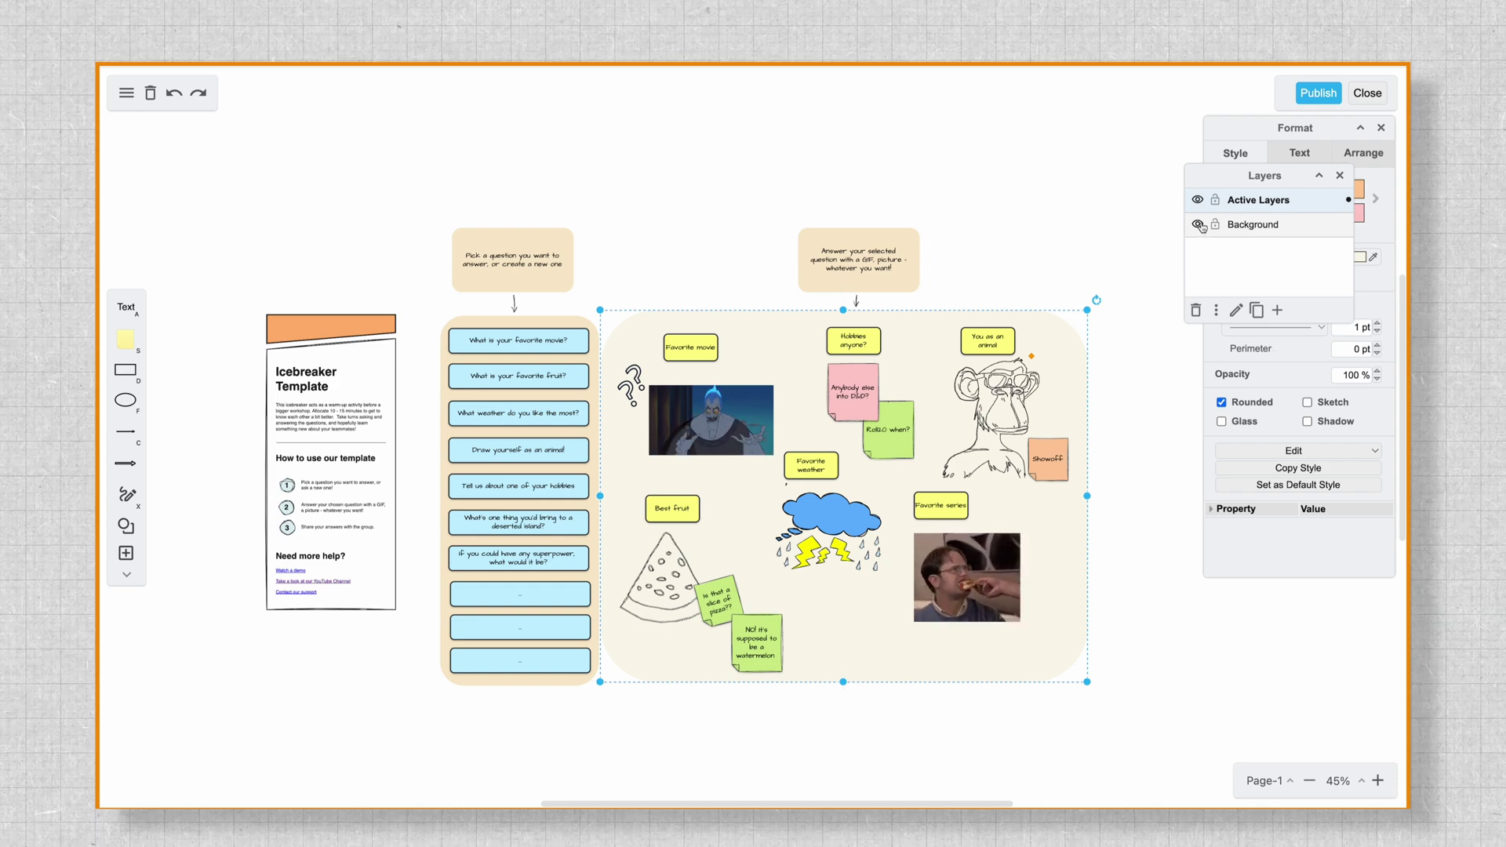
# - Make Background the current layer, lock it, and select the beige answer area
pyautogui.click(1216, 310)
pyautogui.click(1248, 352)
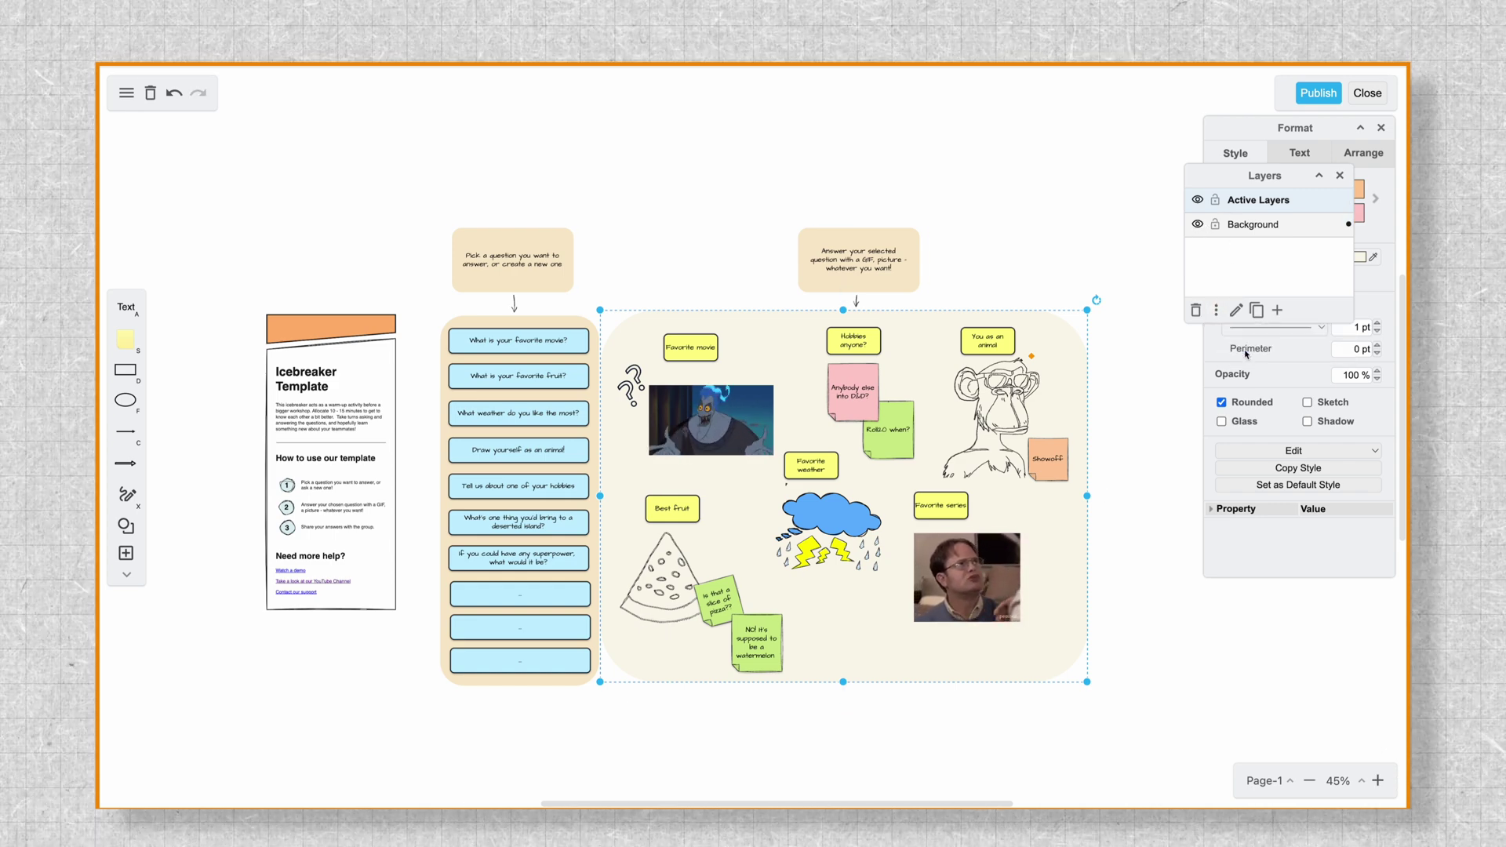
pyautogui.click(1217, 226)
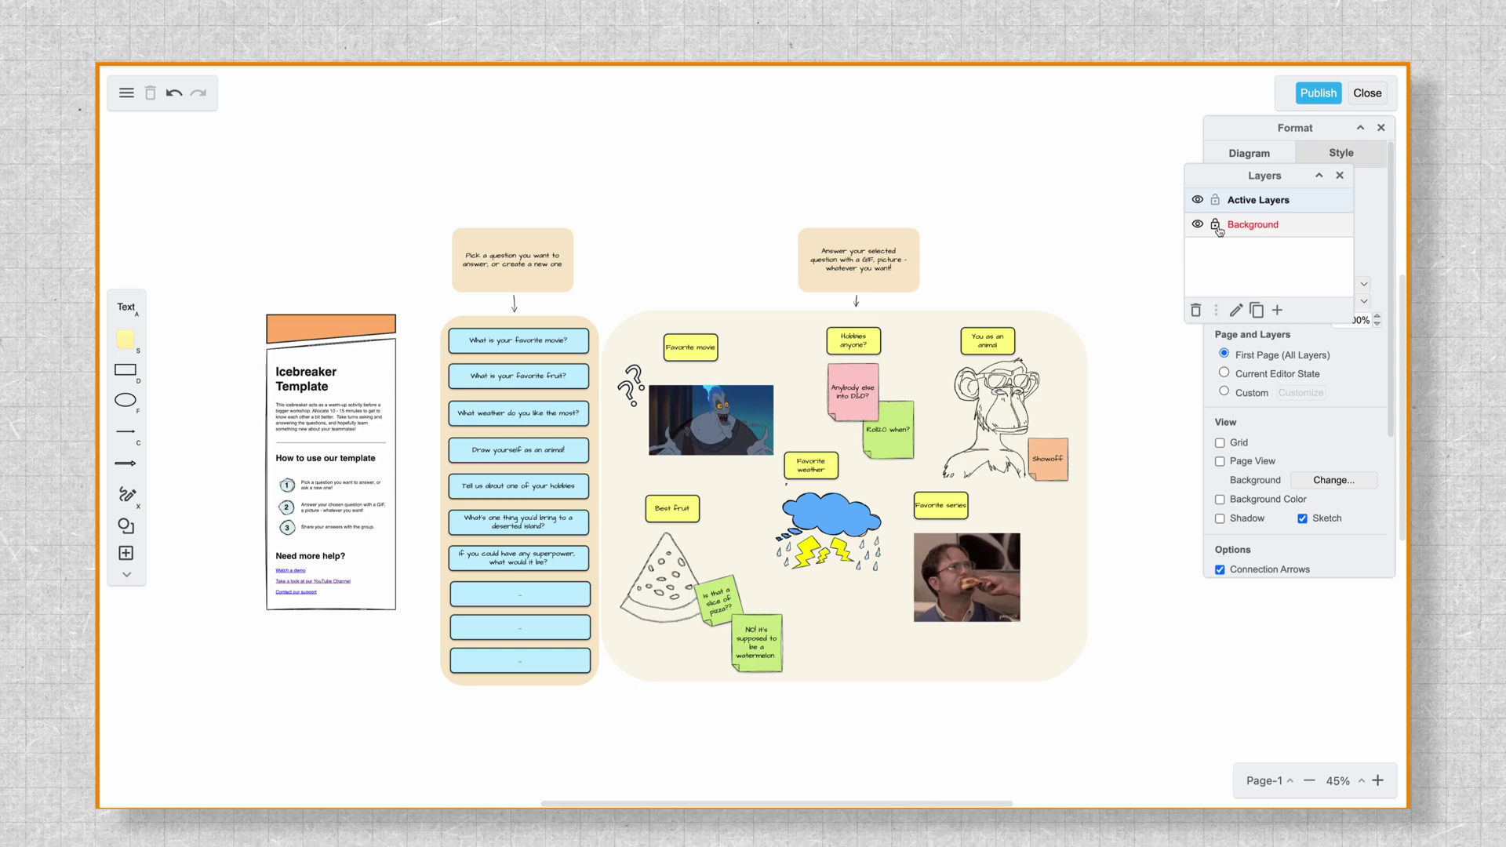
pyautogui.click(790, 338)
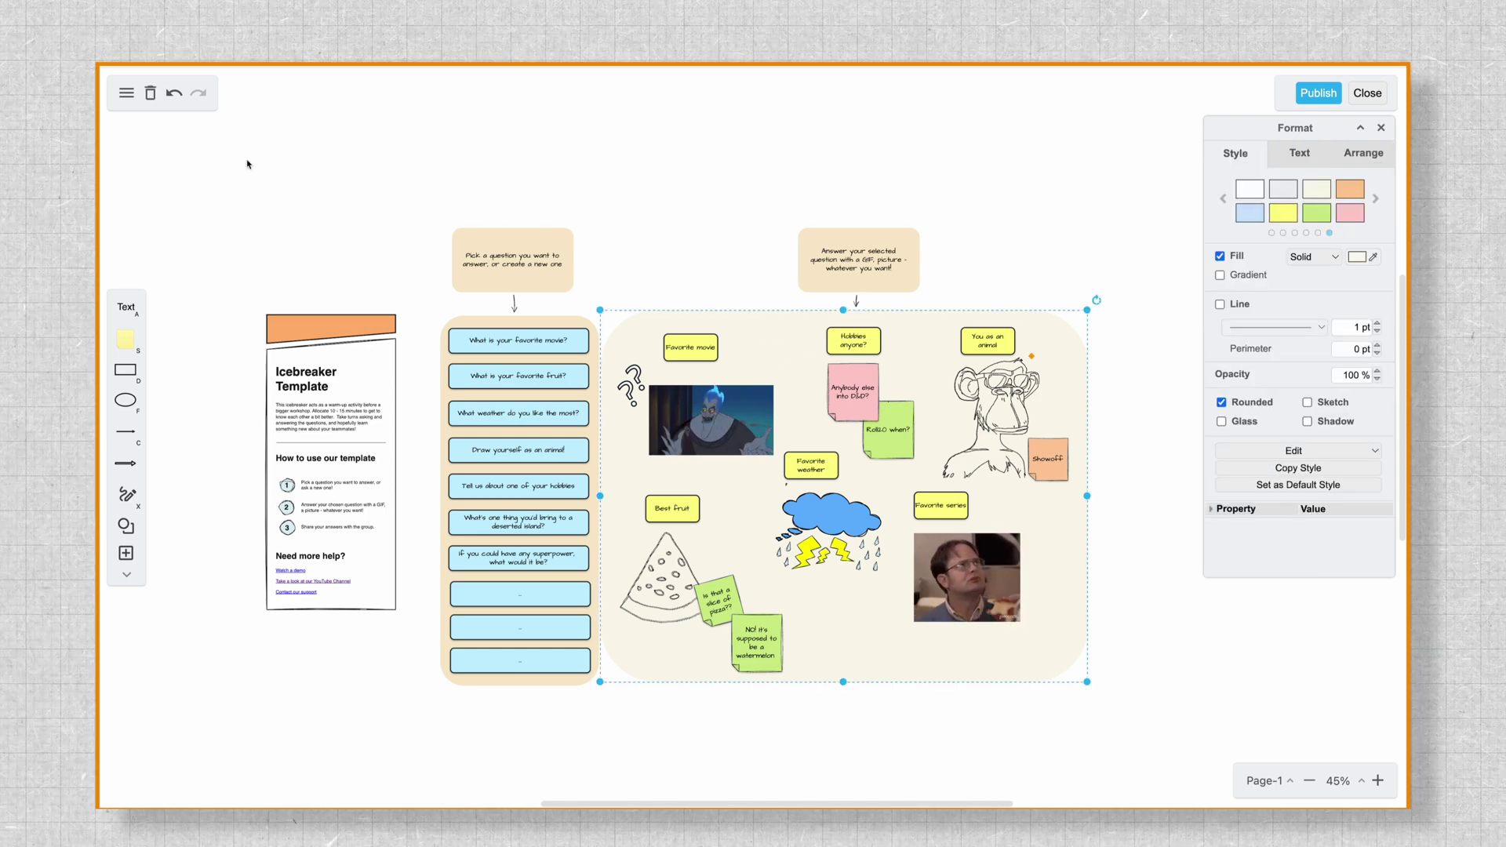
# - Show the Layers list from the menu, then add a trial layer and undo it
pyautogui.click(127, 95)
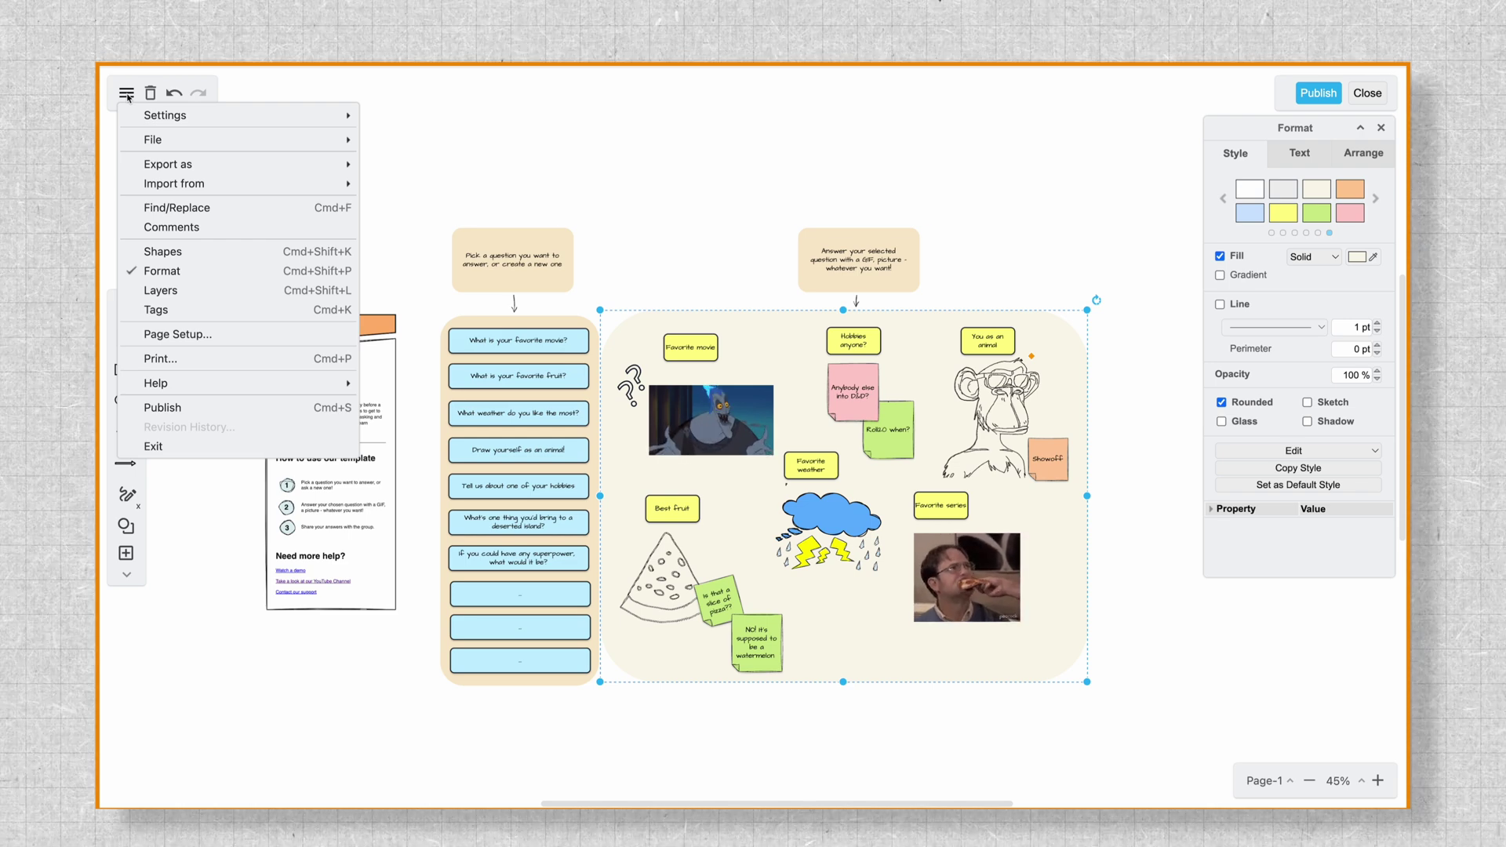
pyautogui.click(145, 299)
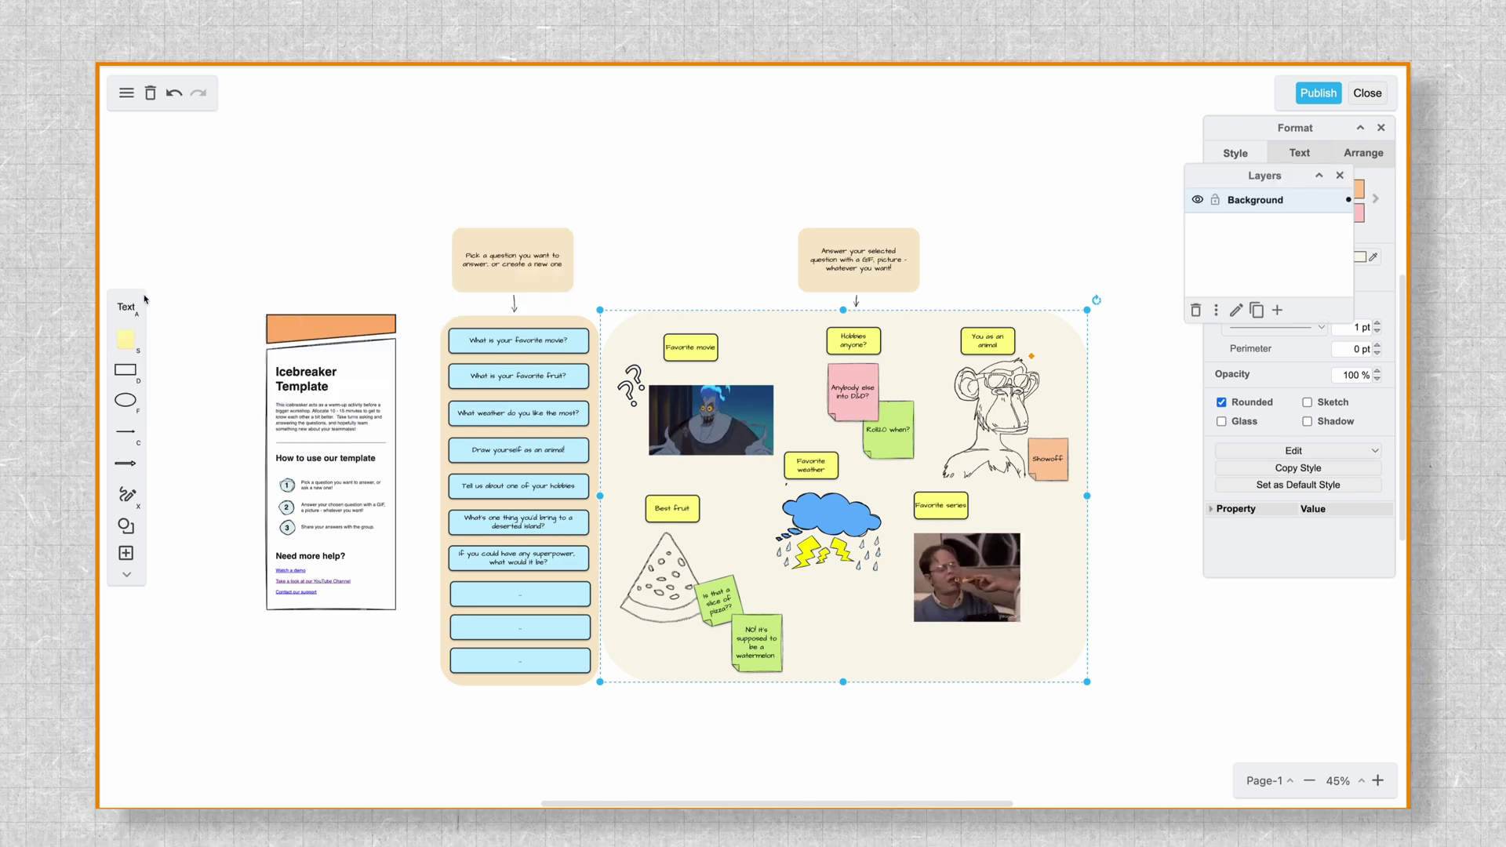
pyautogui.click(1277, 310)
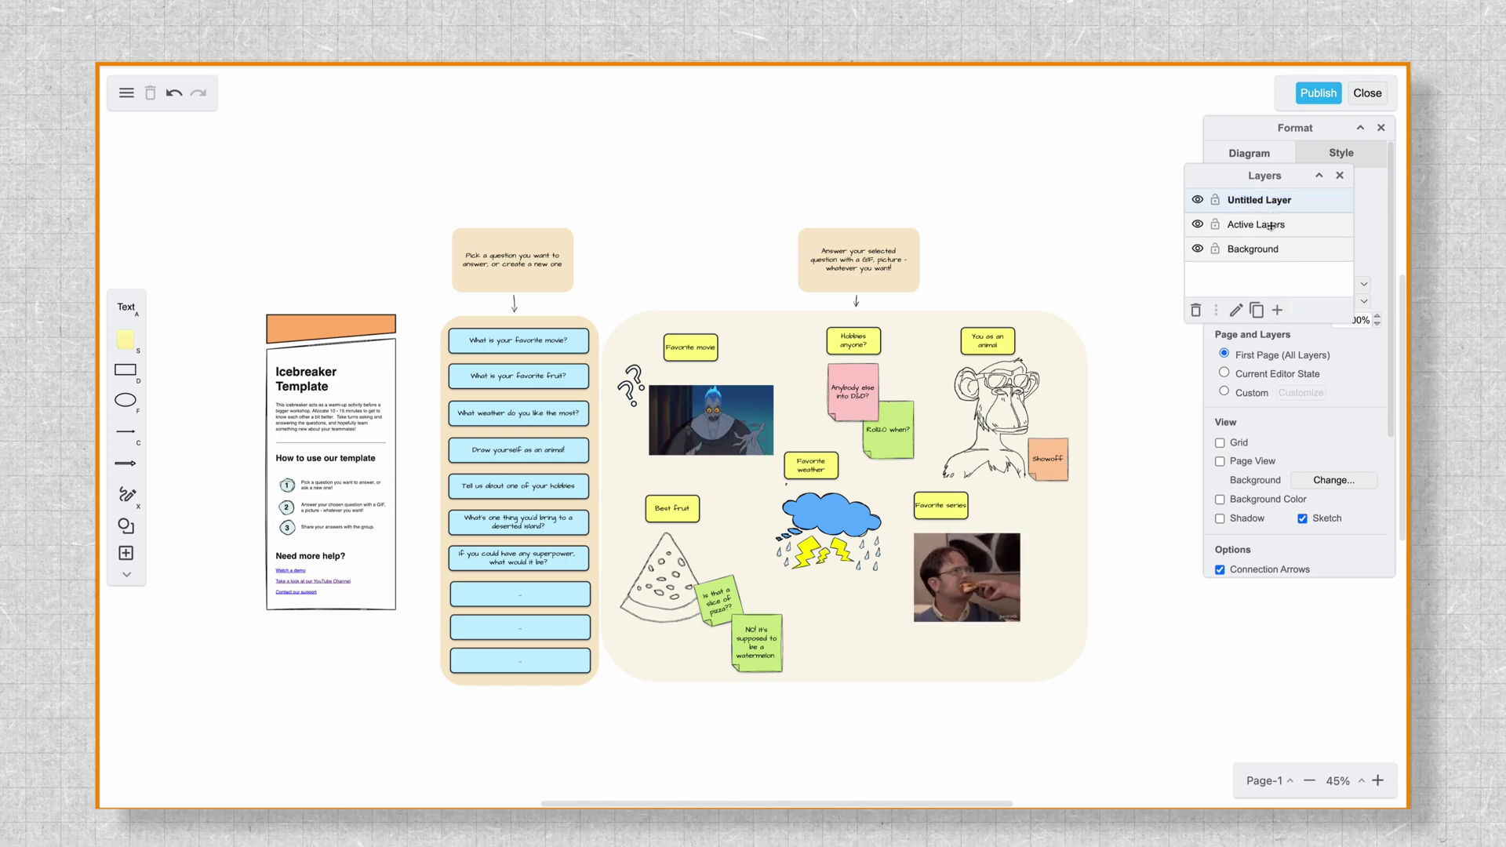
pyautogui.hotkey('ctrl', 'z')
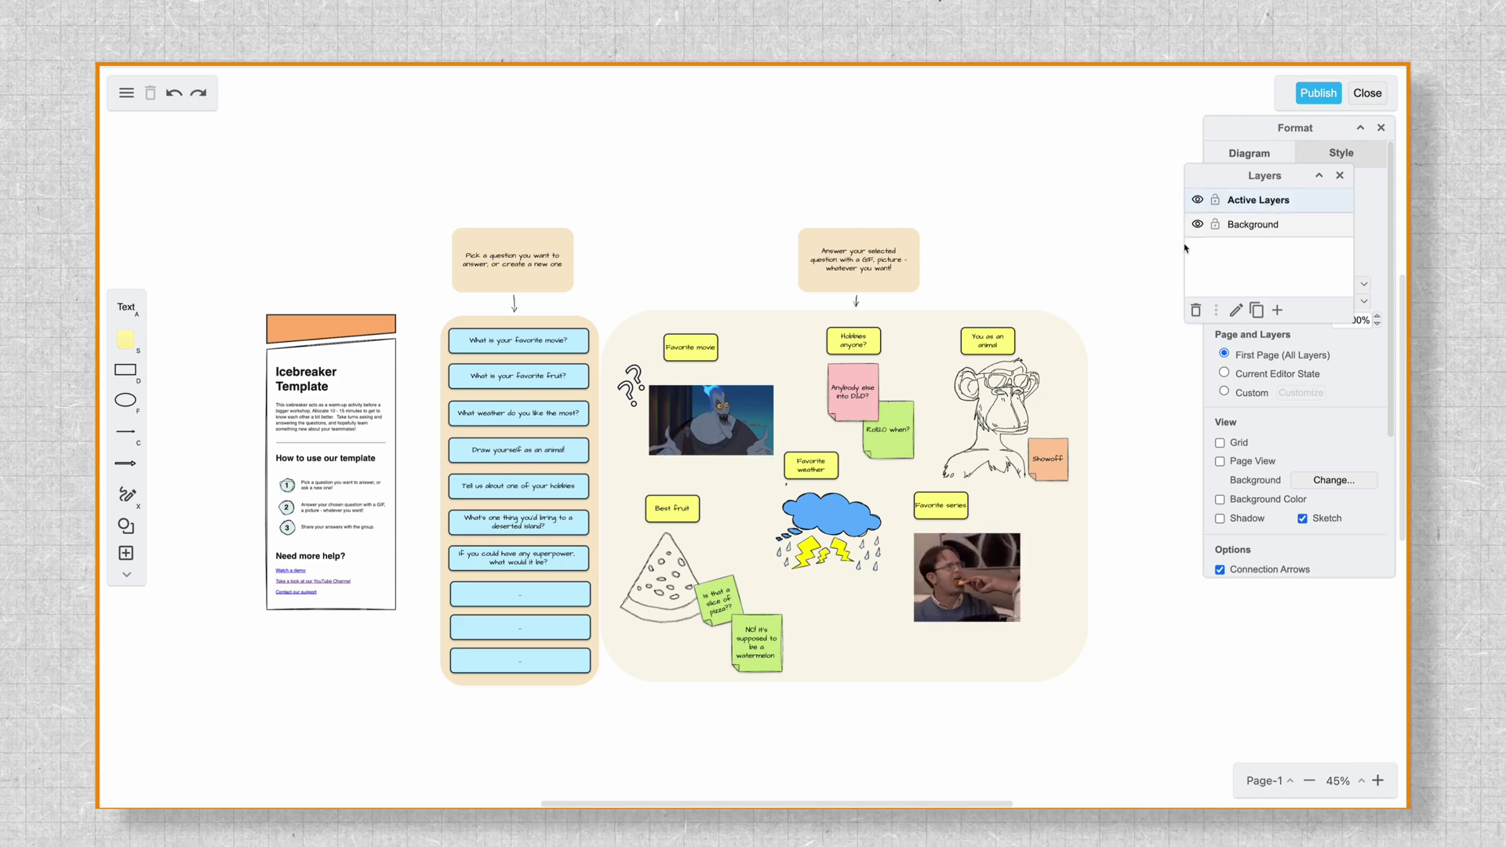
# - Lock the Background layer and switch to the Freehand drawing tool
pyautogui.click(1216, 225)
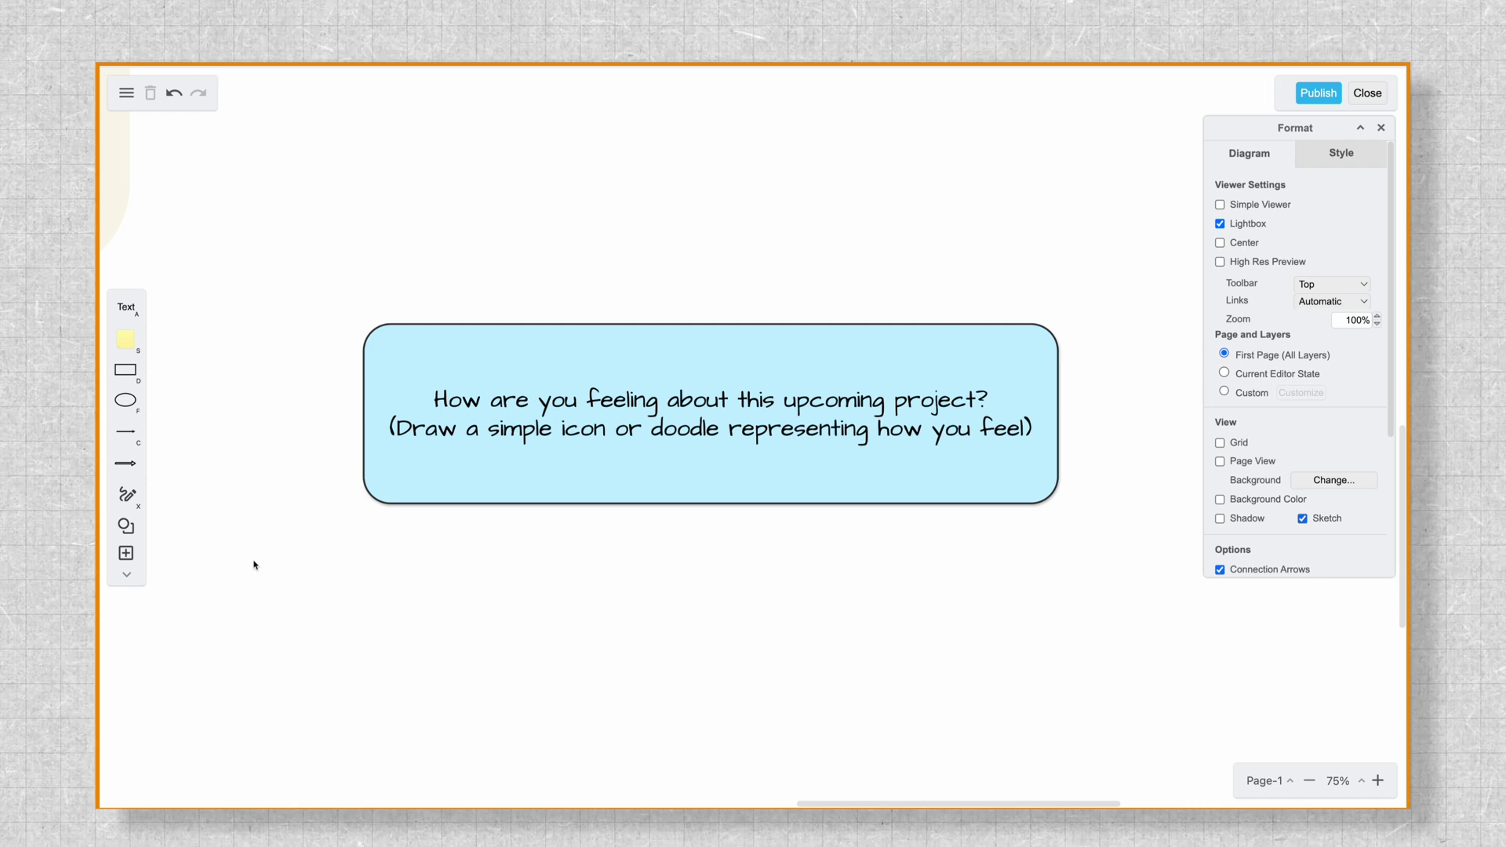
pyautogui.click(130, 496)
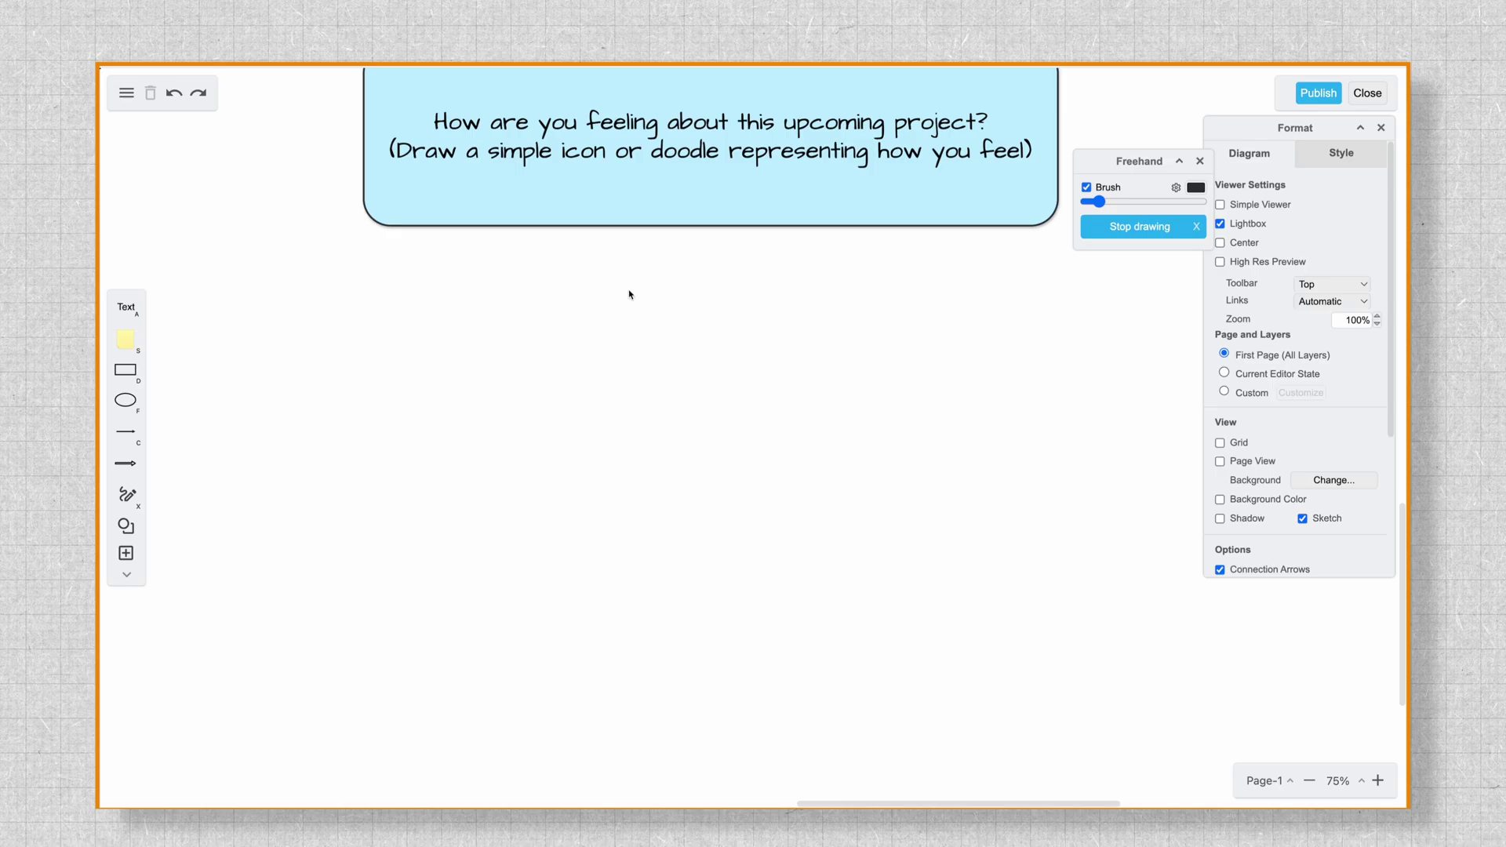
# - Doodle a face circle, two eyes with pupils, a curved smile and an arm
pyautogui.moveTo(628, 293); pyautogui.dragTo(636, 290)
pyautogui.moveTo(521, 339); pyautogui.dragTo(527, 342)
pyautogui.moveTo(698, 355); pyautogui.dragTo(672, 388)
pyautogui.moveTo(524, 374); pyautogui.dragTo(527, 378)
pyautogui.moveTo(531, 457); pyautogui.dragTo(689, 470)
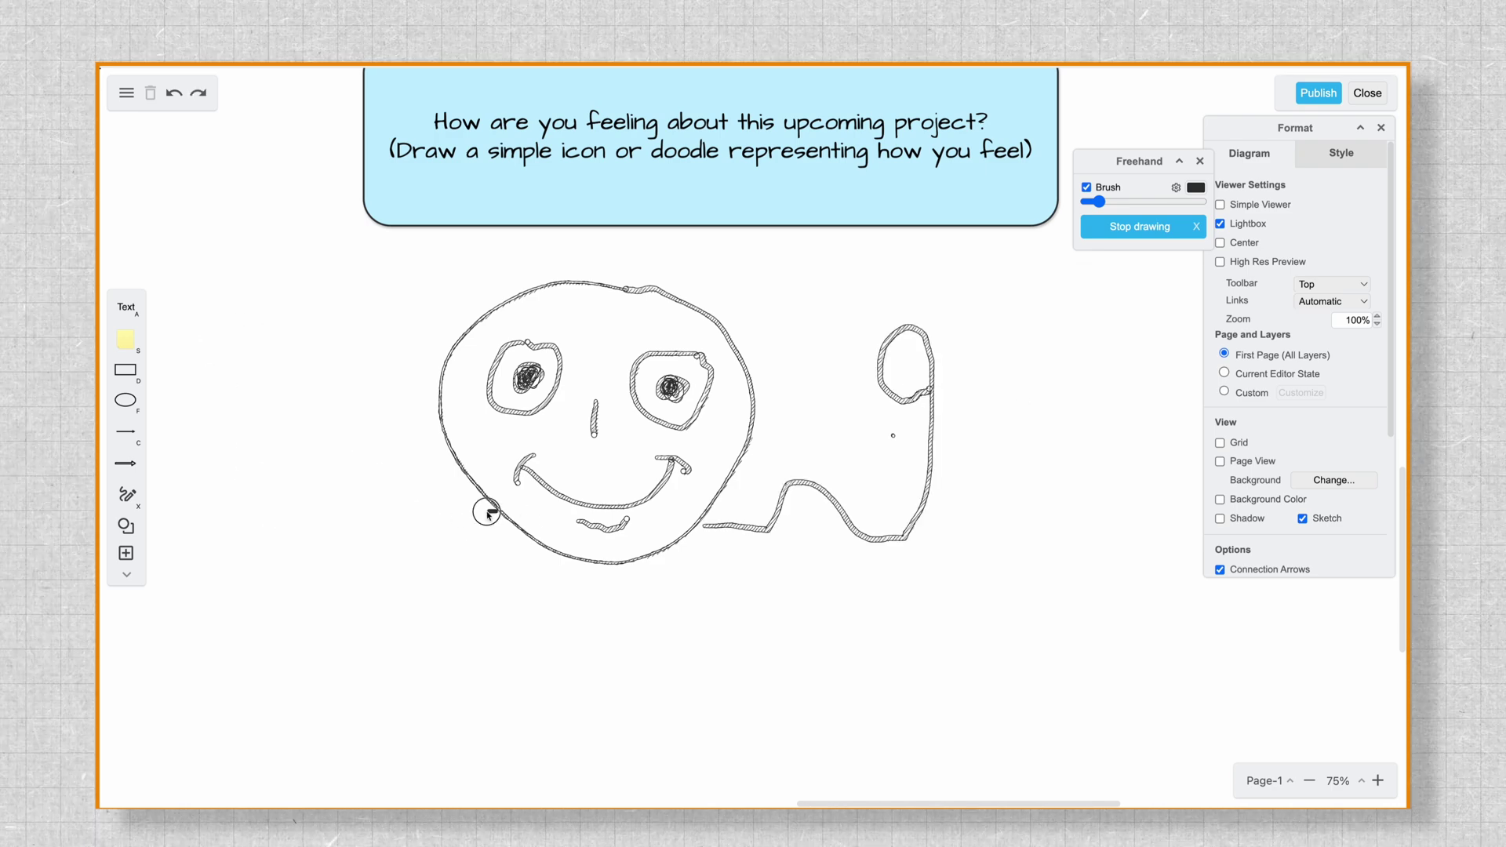
pyautogui.moveTo(196, 392); pyautogui.dragTo(192, 388)
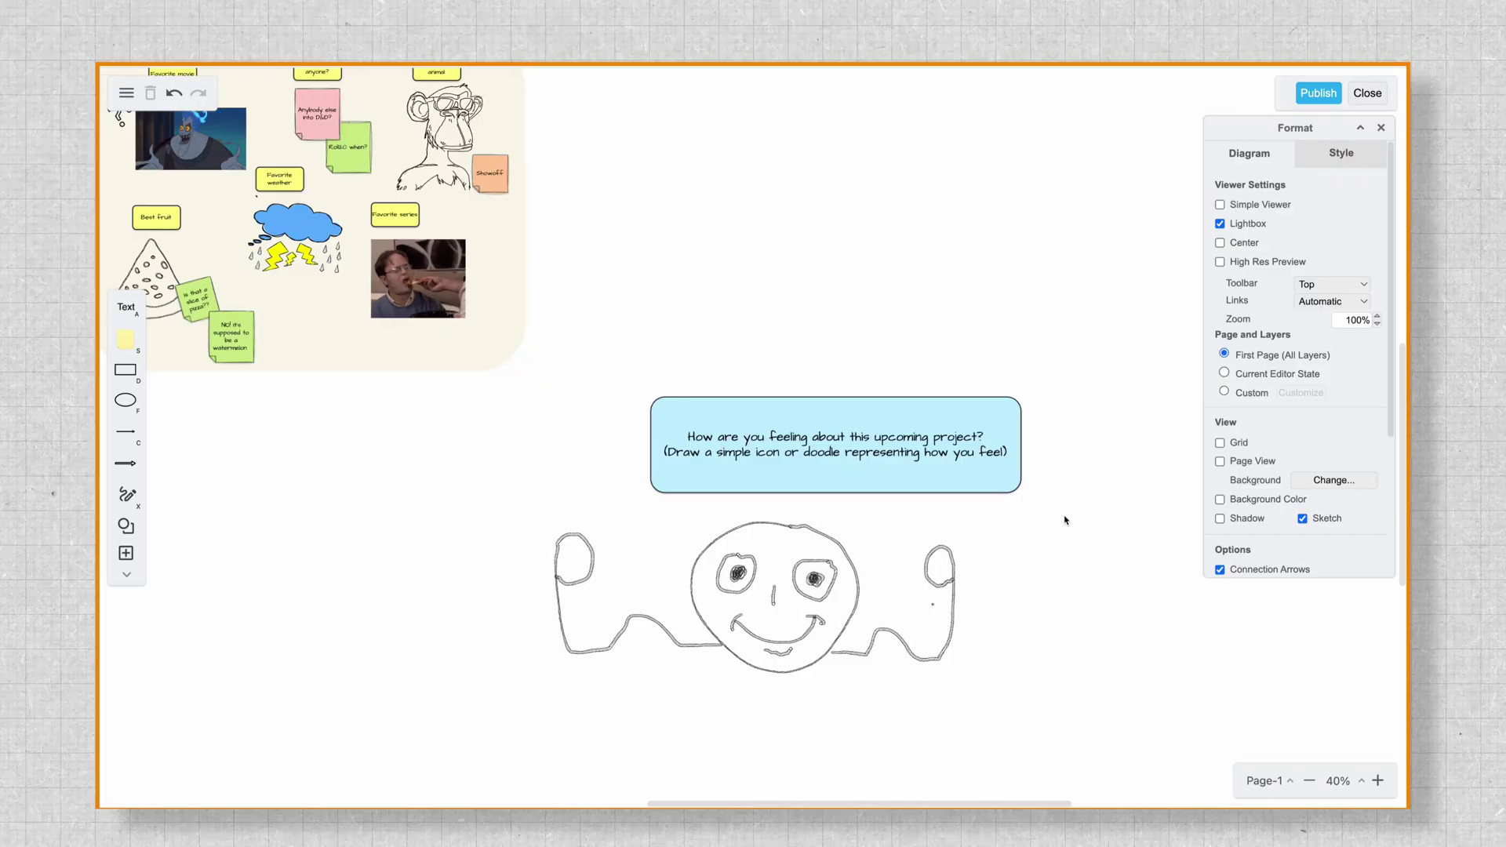
# - Zoom out to view the whole icebreaker board, then publish it
pyautogui.keyDown('ctrl'); pyautogui.scroll(5, 1065, 520); pyautogui.keyUp('ctrl')
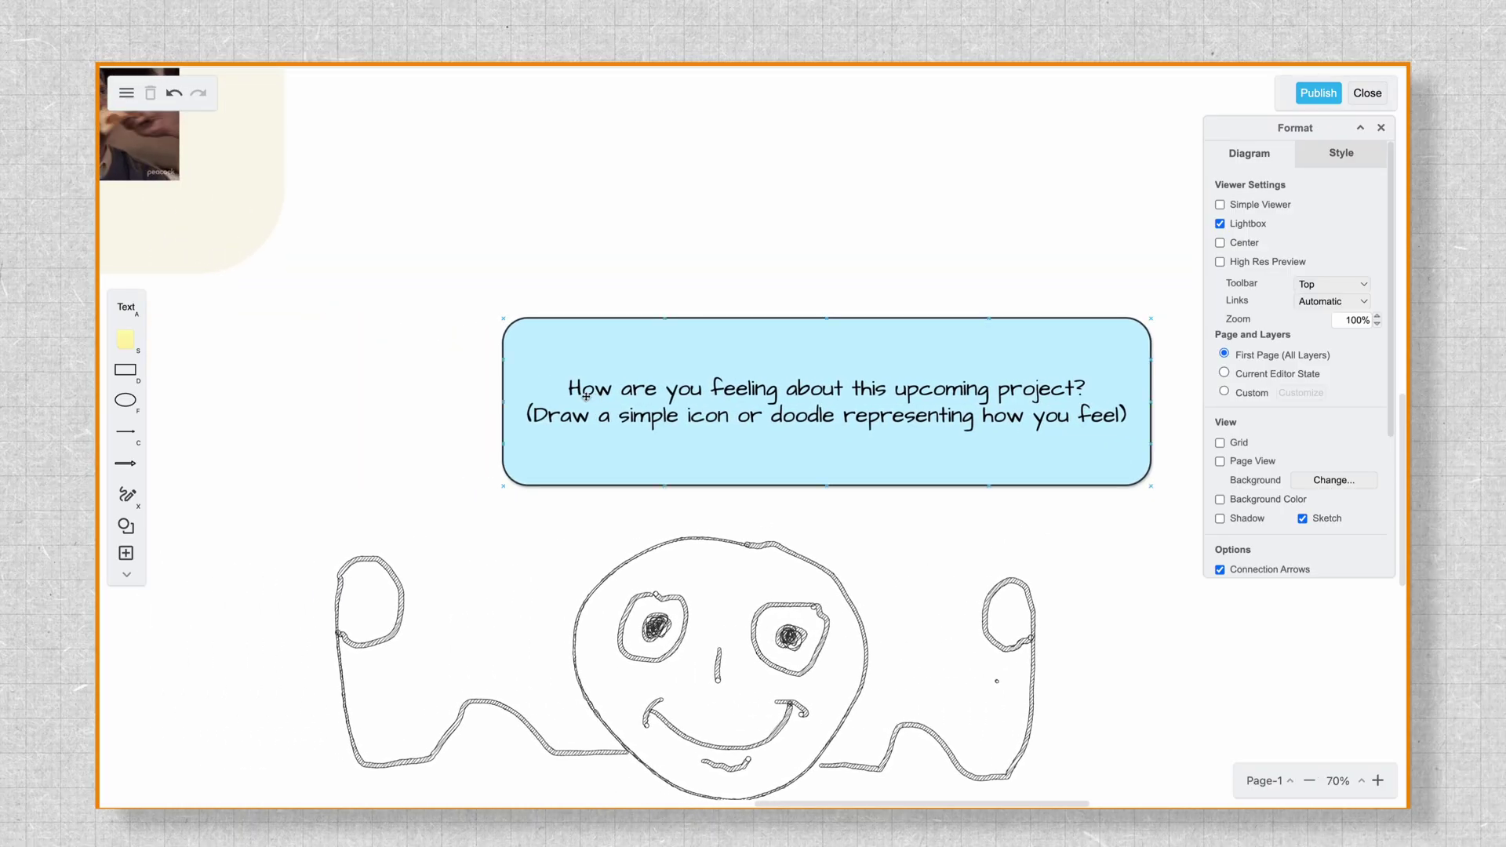
pyautogui.keyDown('ctrl'); pyautogui.scroll(-5, 600, 393); pyautogui.keyUp('ctrl')
pyautogui.scroll(8, 581, 400)
pyautogui.hscroll(-8, 581, 400)
pyautogui.keyDown('ctrl'); pyautogui.scroll(2, 560, 414); pyautogui.keyUp('ctrl')
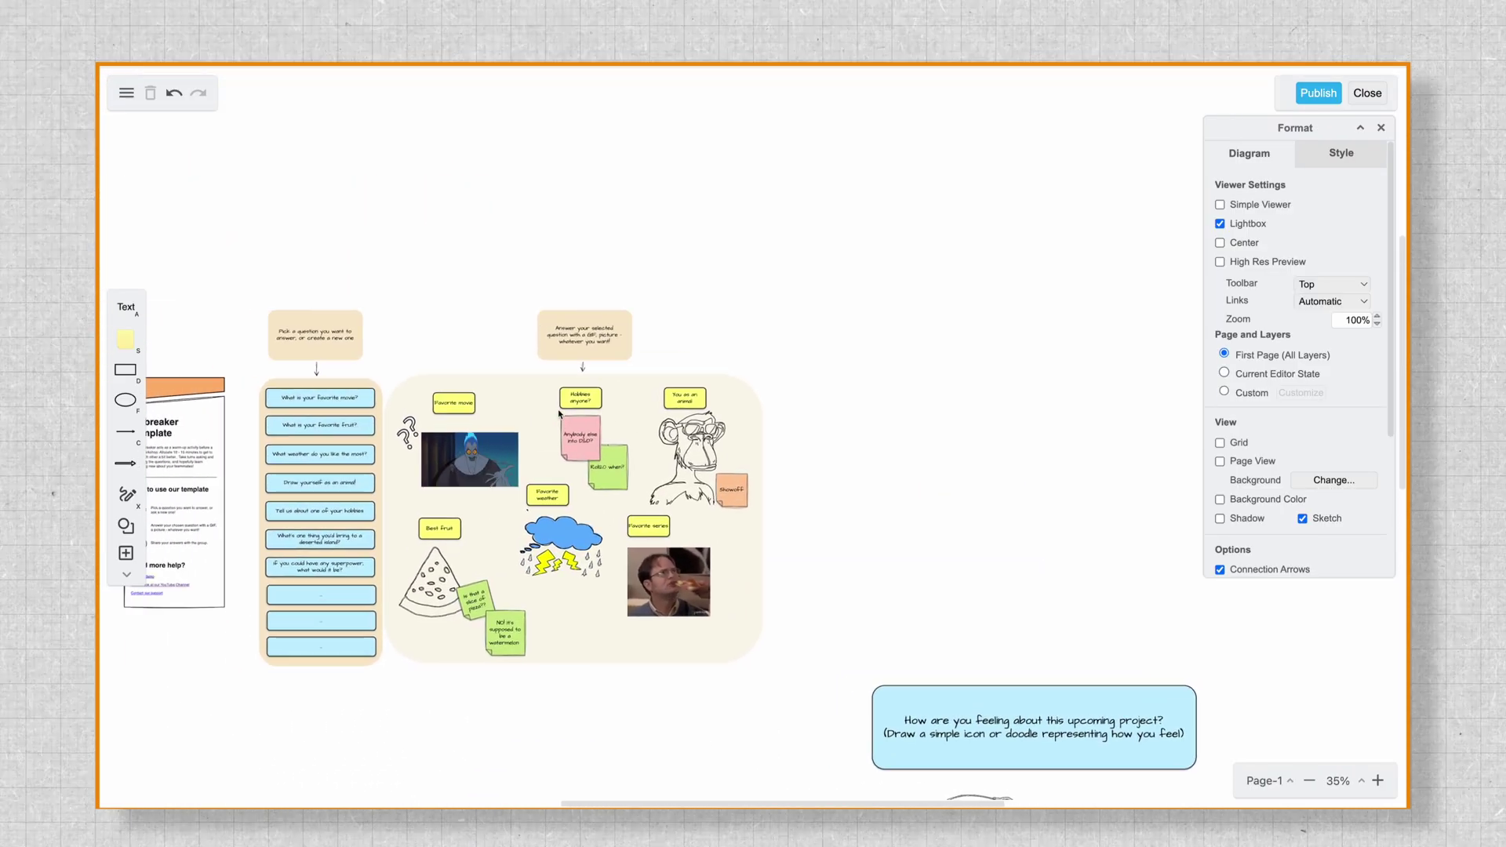
pyautogui.hscroll(-3, 560, 414)
pyautogui.scroll(-1, 560, 413)
pyautogui.click(1301, 96)
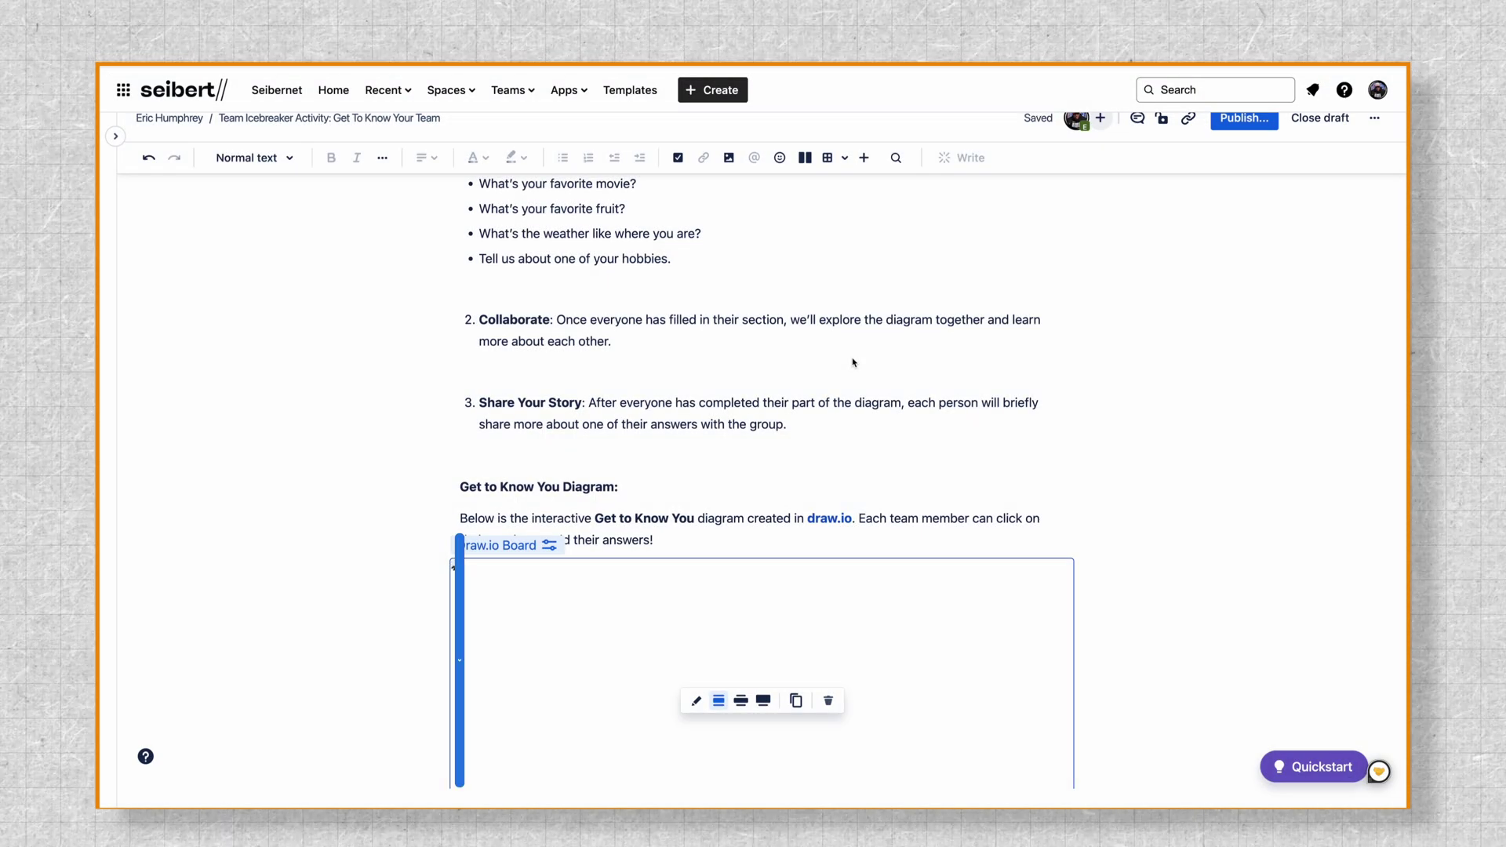
# - Scroll down the Confluence page to see the embedded board with its smiling doodle
pyautogui.scroll(-3, 854, 363)
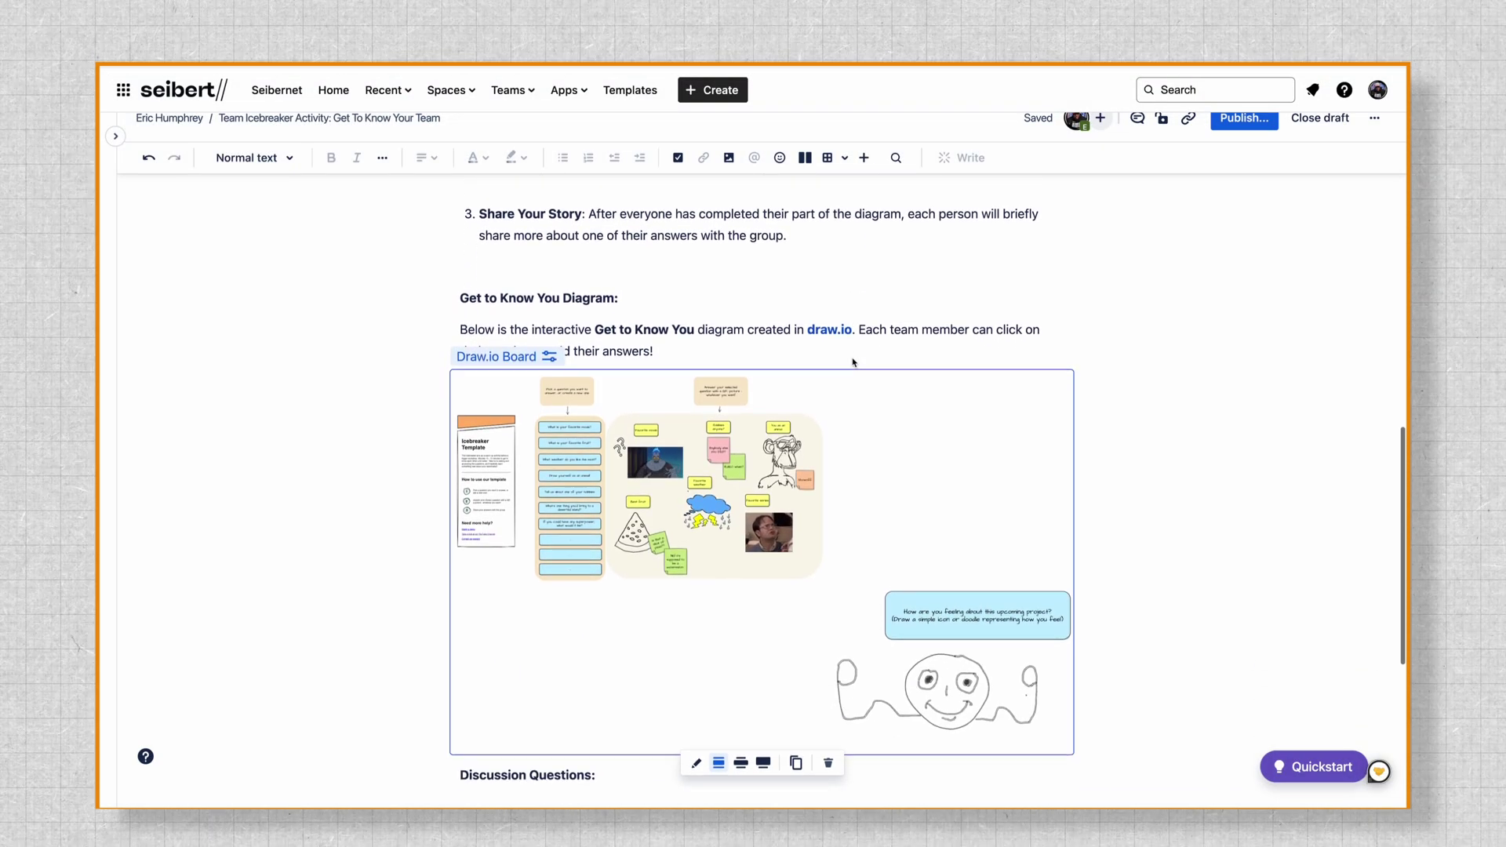
pyautogui.scroll(-1, 902, 372)
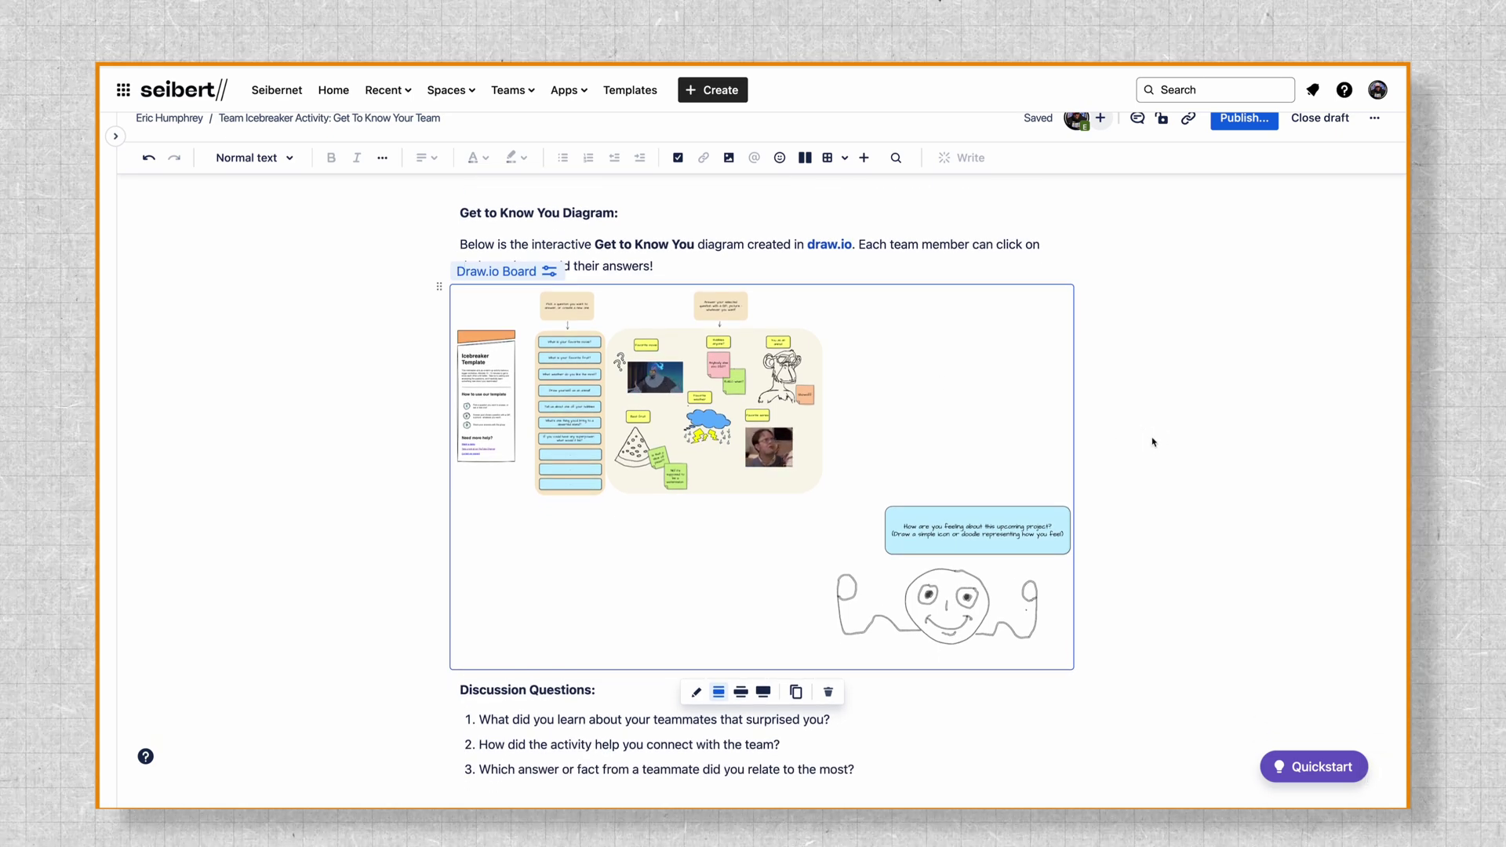